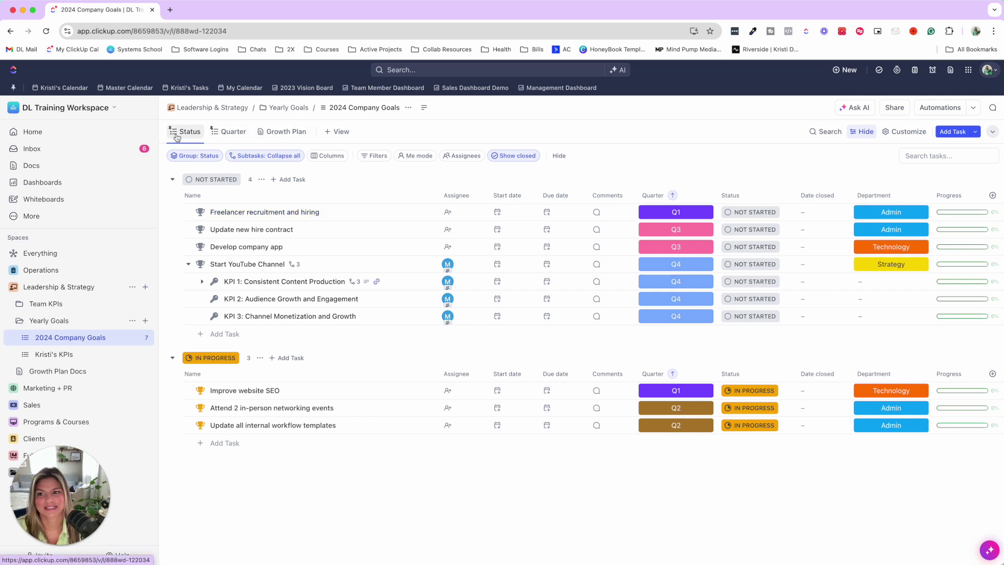
Step: Look through the Quarter view and the Growth Plan's Quarterly and Annual Objectives page, and return to the Status view
{"action": "left_click", "coordinate": [215, 134]}
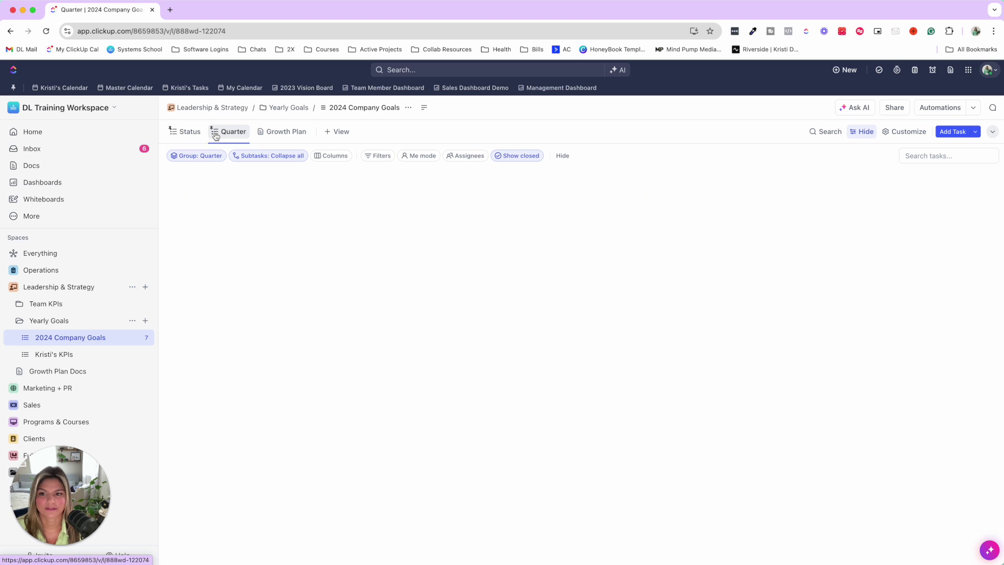
{"action": "left_click", "coordinate": [288, 134]}
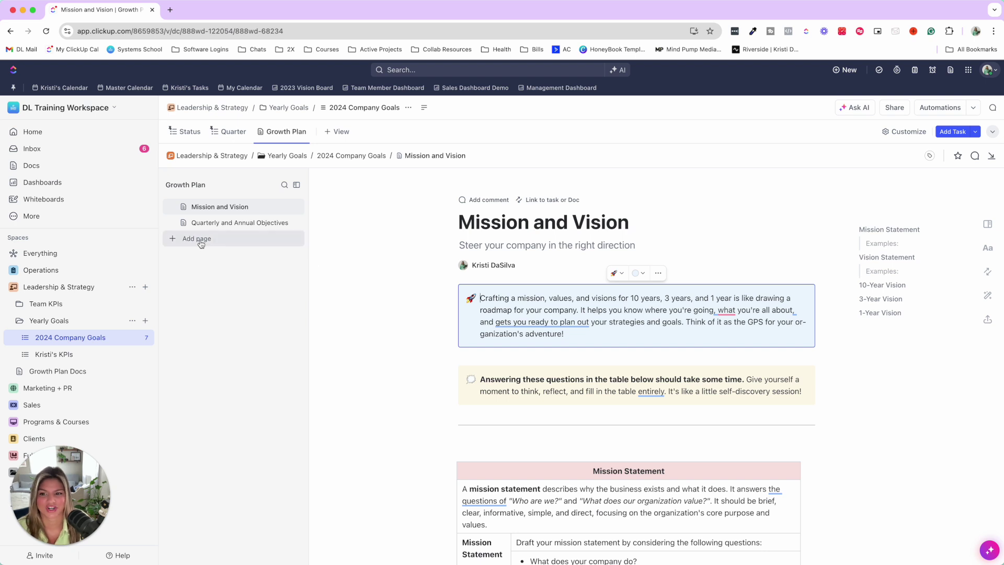
{"action": "left_click", "coordinate": [236, 223]}
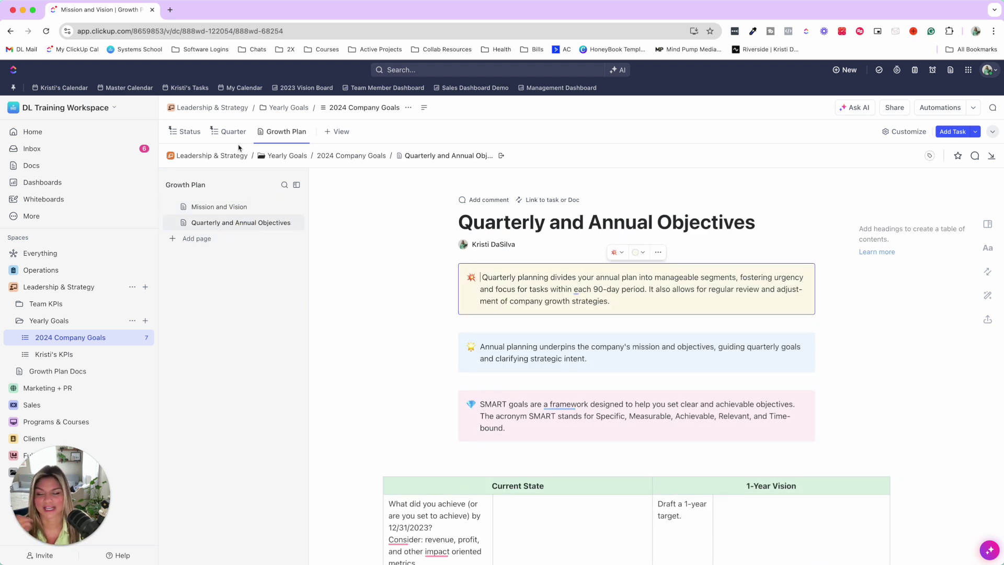
{"action": "left_click", "coordinate": [191, 134]}
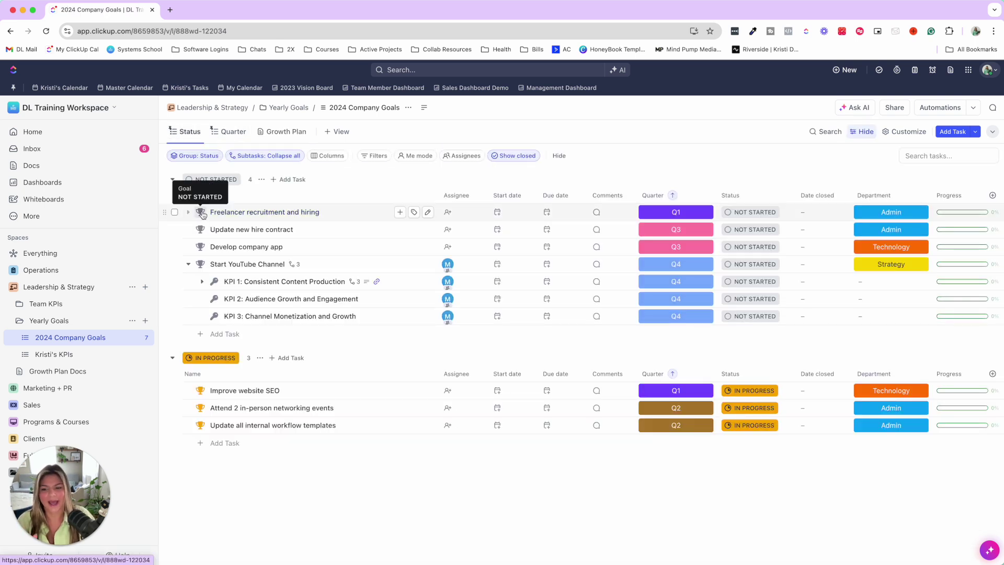
Step: Review the status options of the Freelancer recruitment and hiring goal and the subtasks nested under KPI 1
{"action": "left_click", "coordinate": [203, 214]}
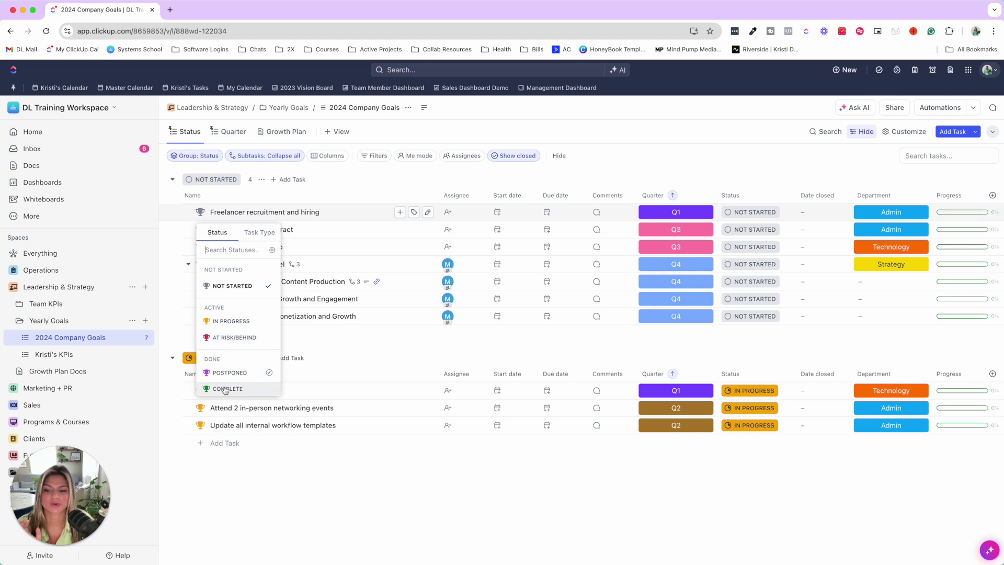
{"action": "left_click", "coordinate": [609, 168]}
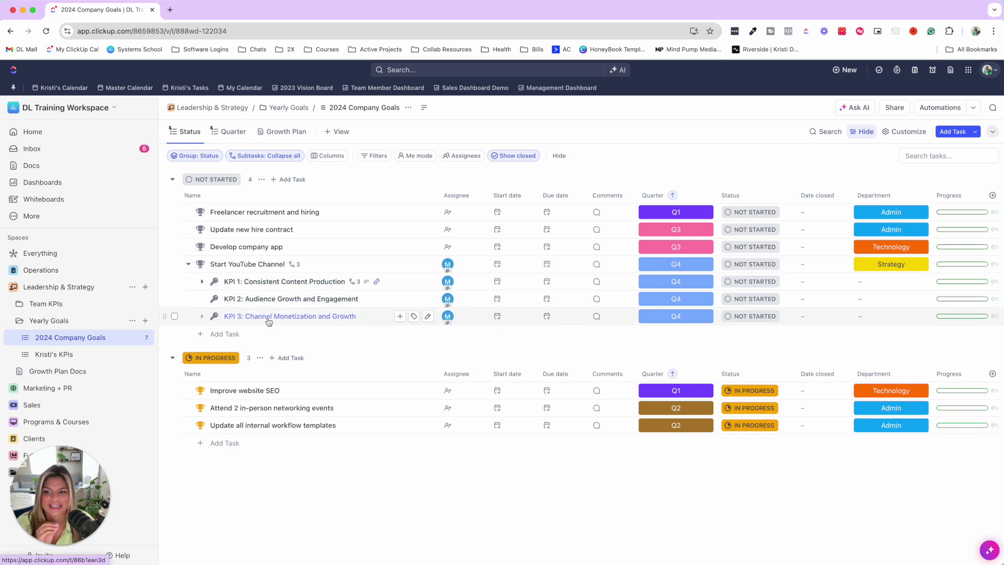
{"action": "left_click", "coordinate": [201, 282]}
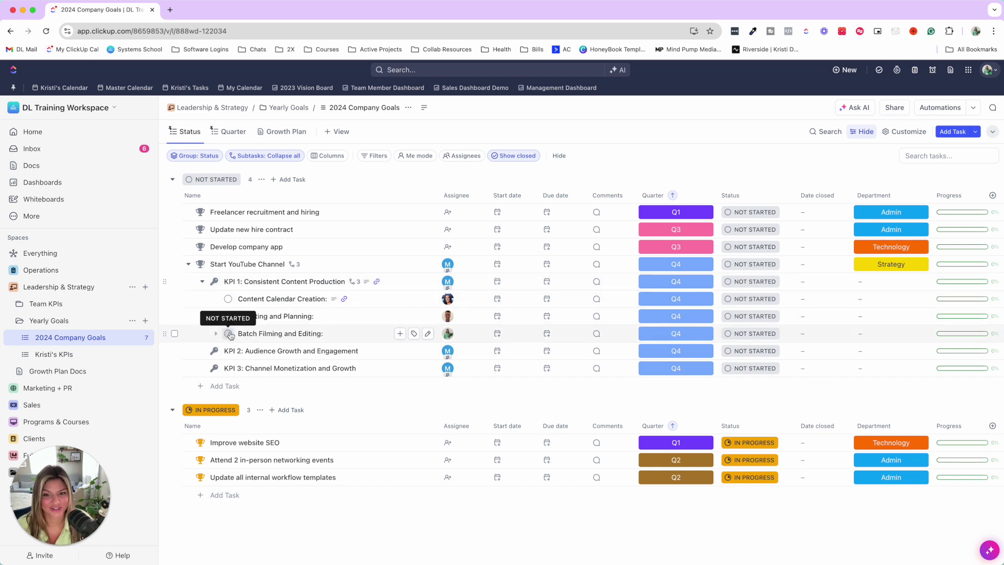
{"action": "left_click", "coordinate": [202, 282]}
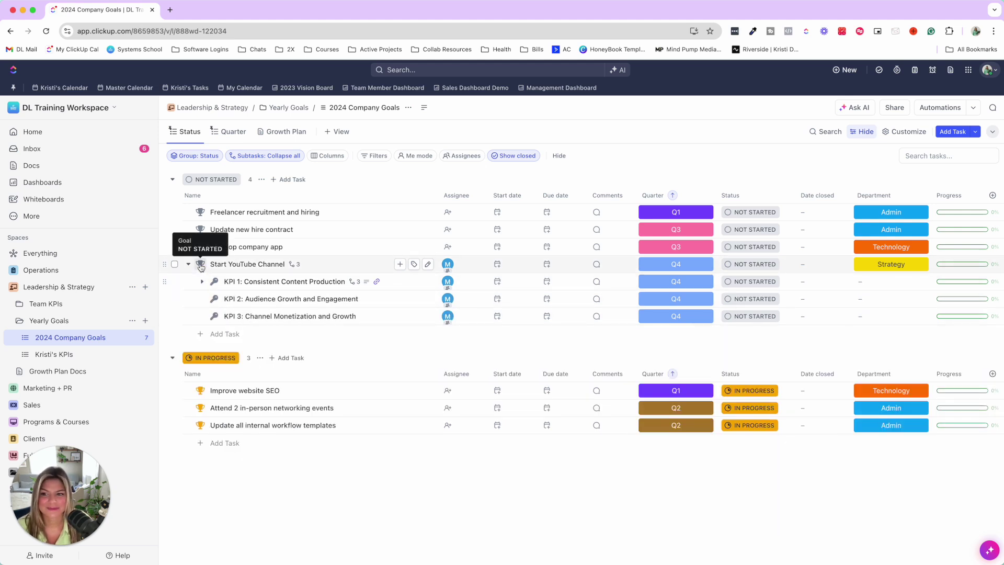
Step: Open the workspace's task type settings from the Start YouTube Channel goal and review the existing and recommended types
{"action": "left_click", "coordinate": [200, 265]}
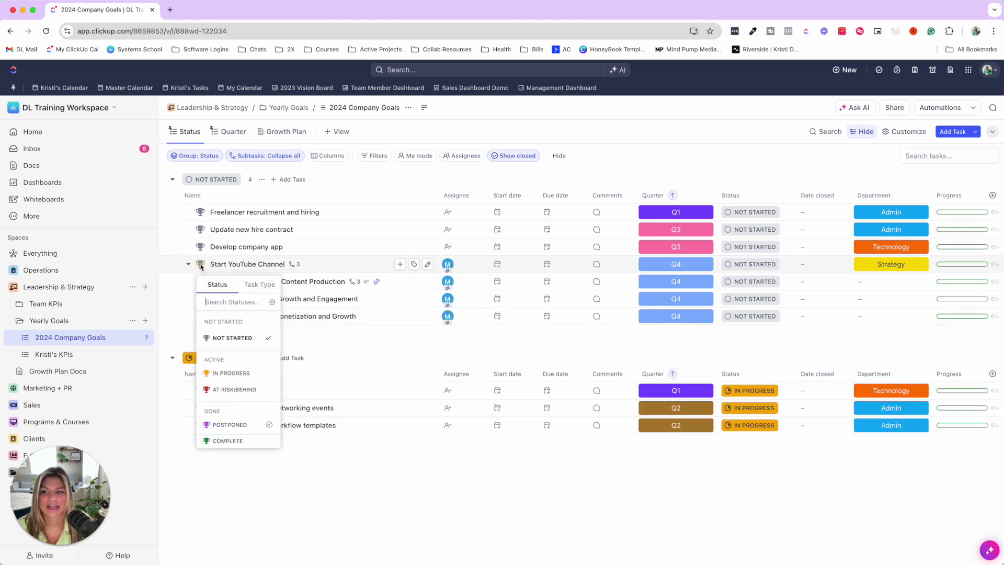
{"action": "left_click", "coordinate": [250, 286]}
{"action": "left_click", "coordinate": [265, 325]}
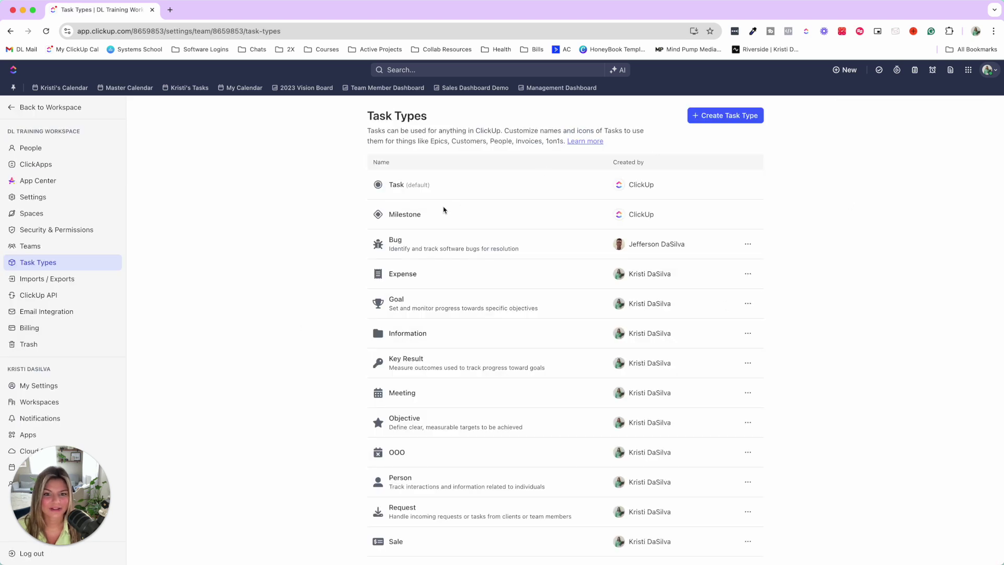
{"action": "scroll", "coordinate": [445, 210], "scroll_direction": "down", "scroll_amount": 5}
{"action": "scroll", "coordinate": [443, 213], "scroll_direction": "up", "scroll_amount": 5}
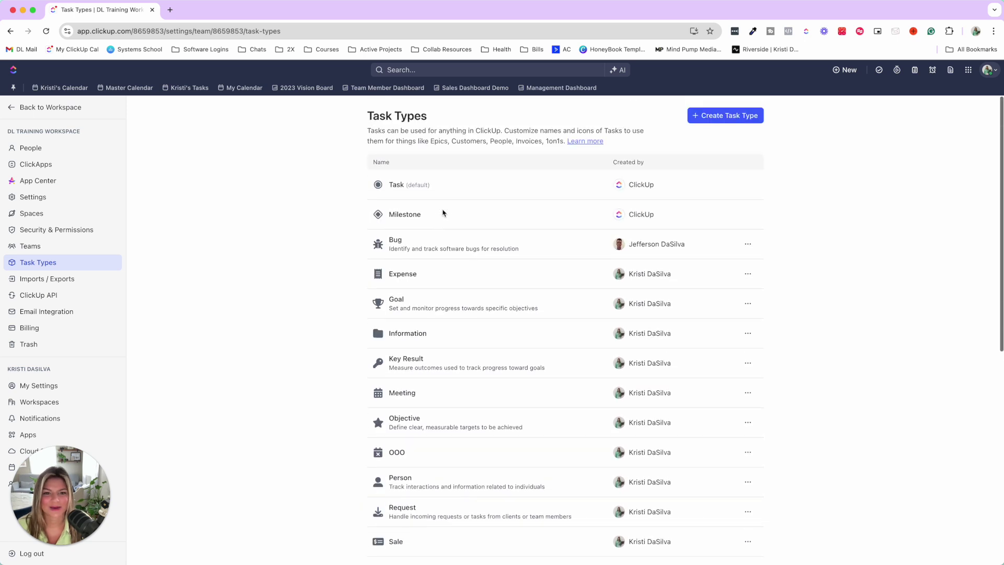
{"action": "scroll", "coordinate": [443, 213], "scroll_direction": "down", "scroll_amount": 5}
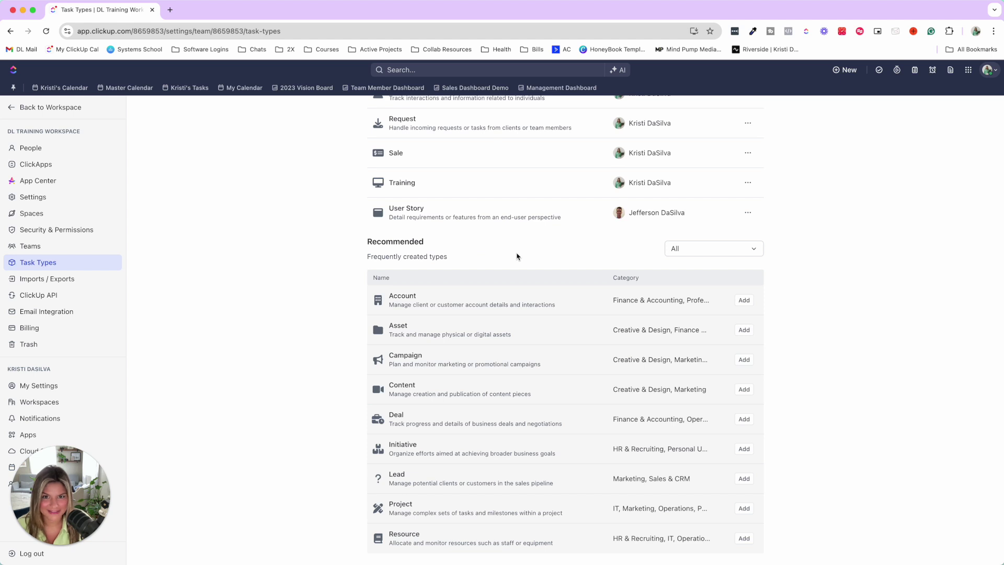
{"action": "scroll", "coordinate": [510, 327], "scroll_direction": "up", "scroll_amount": 5}
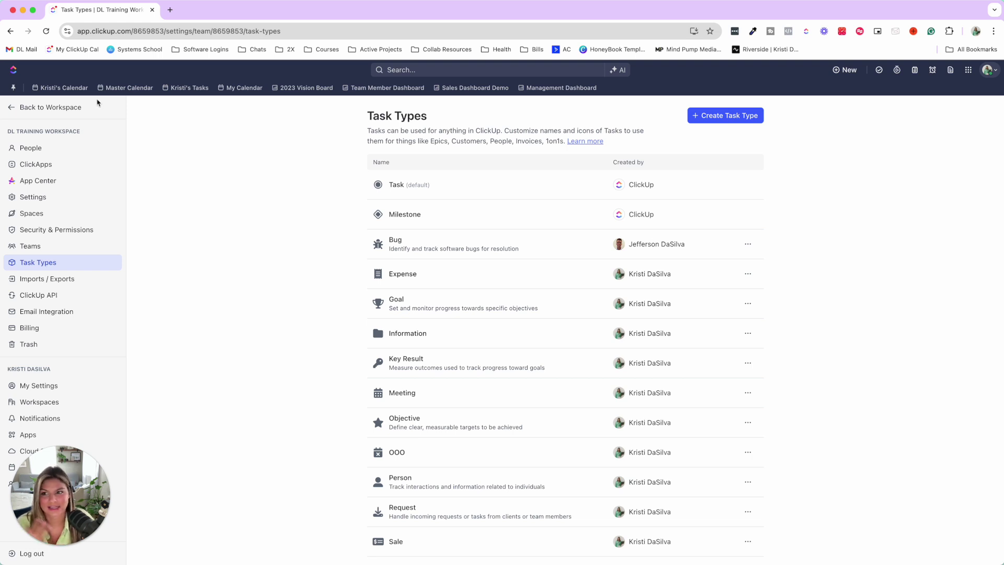
Step: Return to the workspace and open the 2024 Company Goals list in the Yearly Goals folder
{"action": "left_click", "coordinate": [51, 108]}
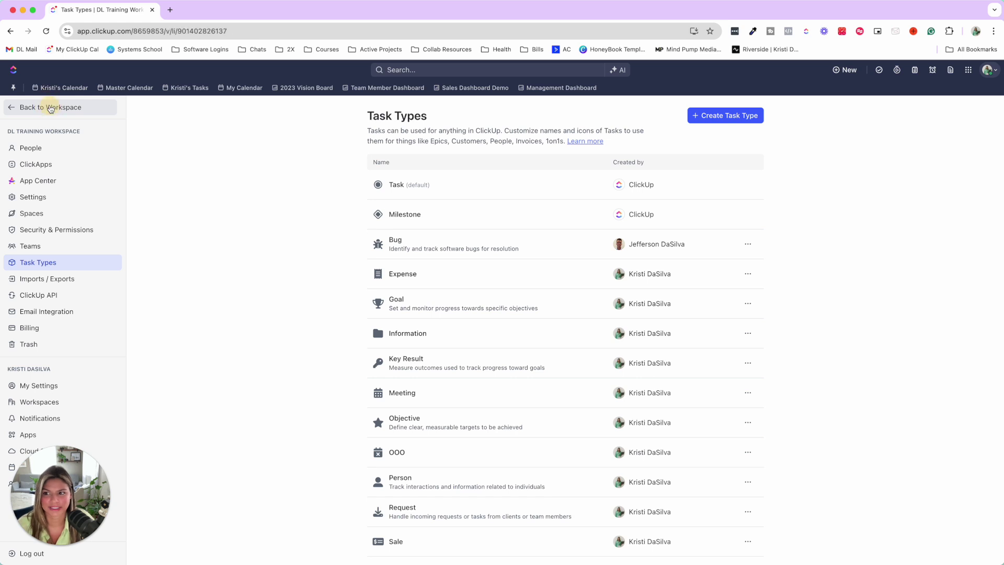
{"action": "left_click", "coordinate": [21, 356]}
{"action": "left_click", "coordinate": [67, 371]}
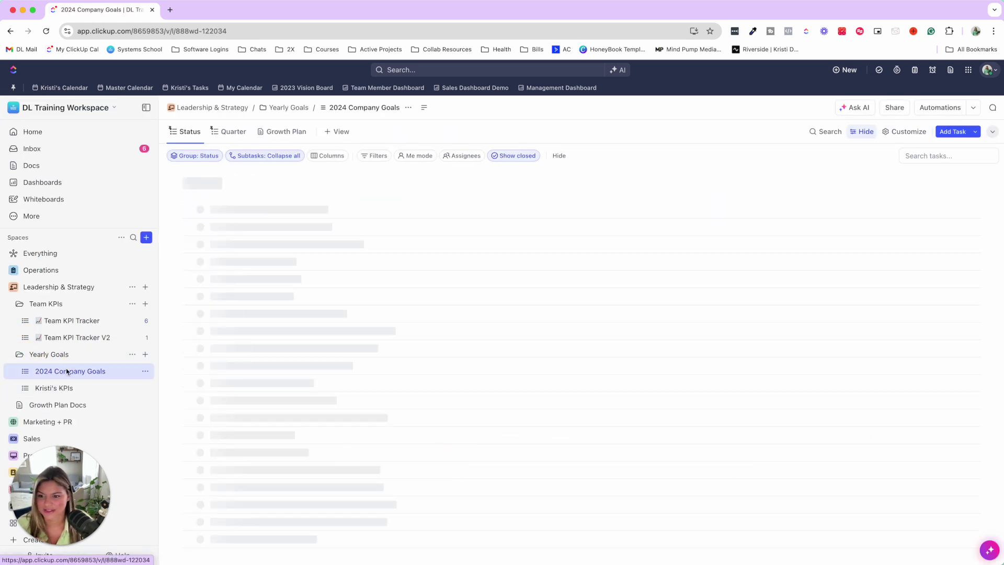
Step: Add a task named "Task" to the In Progress group and set its task type to Goal
{"action": "left_click", "coordinate": [216, 444]}
{"action": "type", "text": "Task"}
{"action": "key", "text": "Return"}
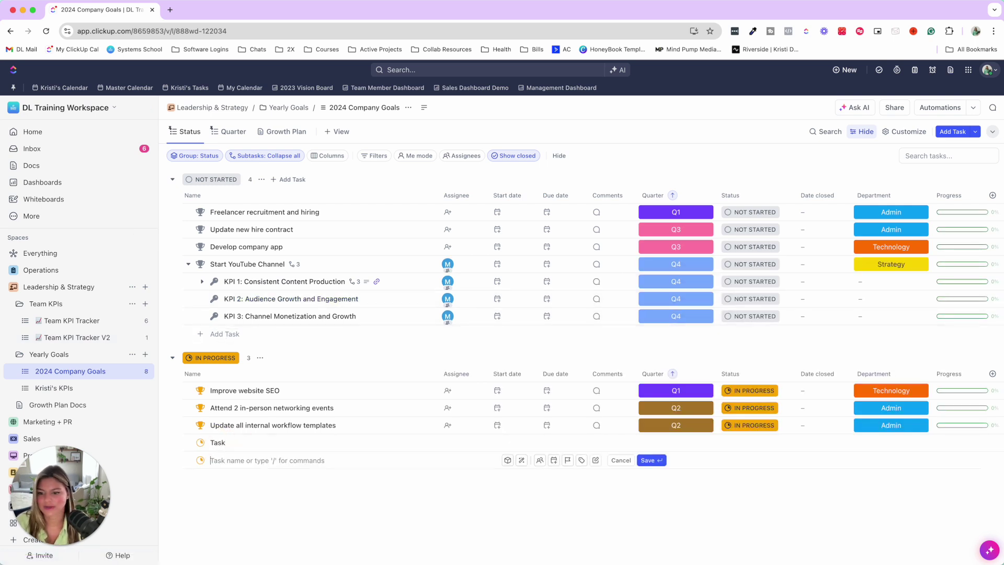
{"action": "left_click", "coordinate": [200, 443]}
{"action": "left_click", "coordinate": [264, 406]}
{"action": "scroll", "coordinate": [238, 487], "scroll_direction": "down", "scroll_amount": 3}
{"action": "scroll", "coordinate": [238, 486], "scroll_direction": "up", "scroll_amount": 2}
{"action": "left_click", "coordinate": [238, 487]}
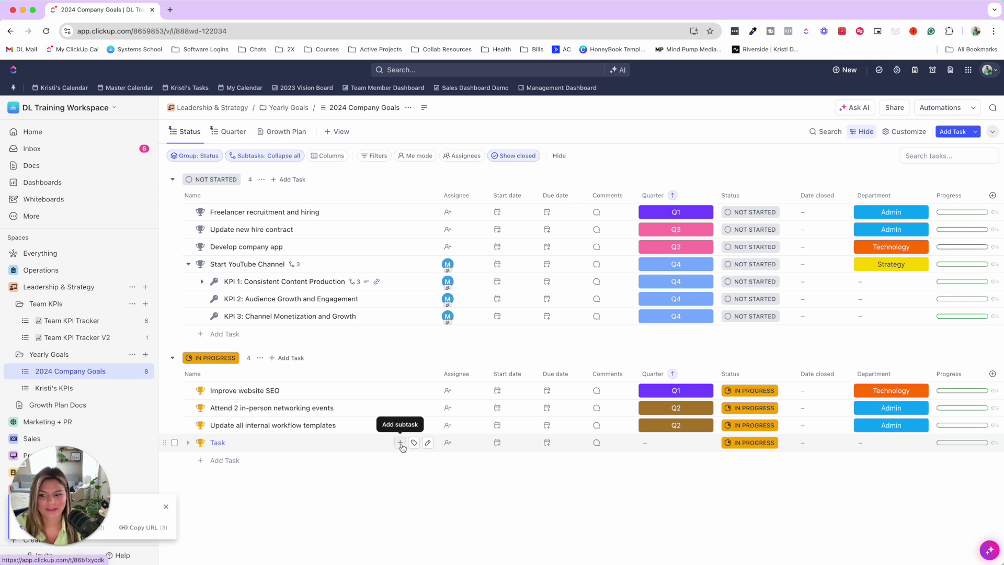
Step: Add a subtask named "Key Result" under the goal "Task" and set its task type to Key Result
{"action": "left_click", "coordinate": [400, 443]}
{"action": "type", "text": "K"}
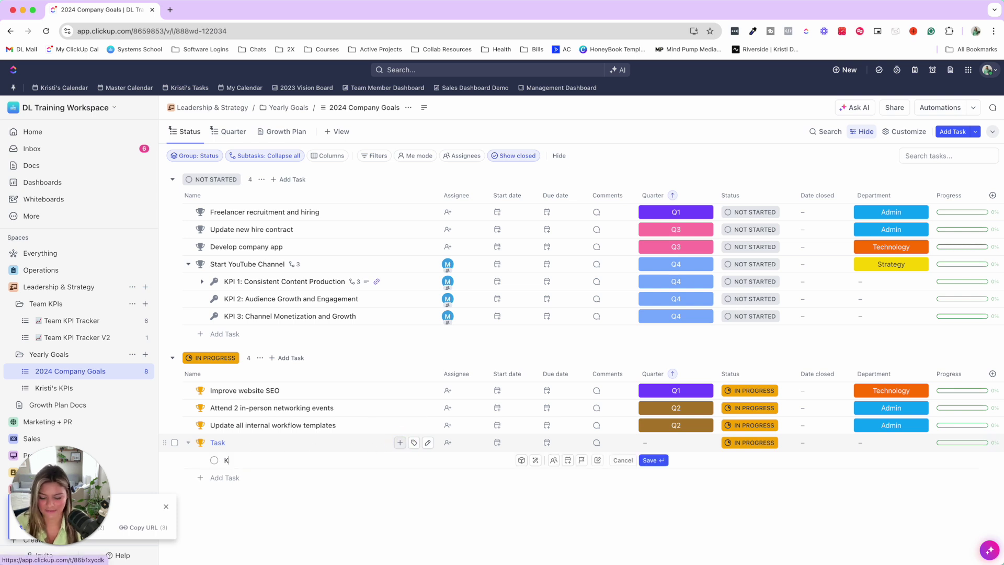
{"action": "type", "text": "ey Result"}
{"action": "key", "text": "Return"}
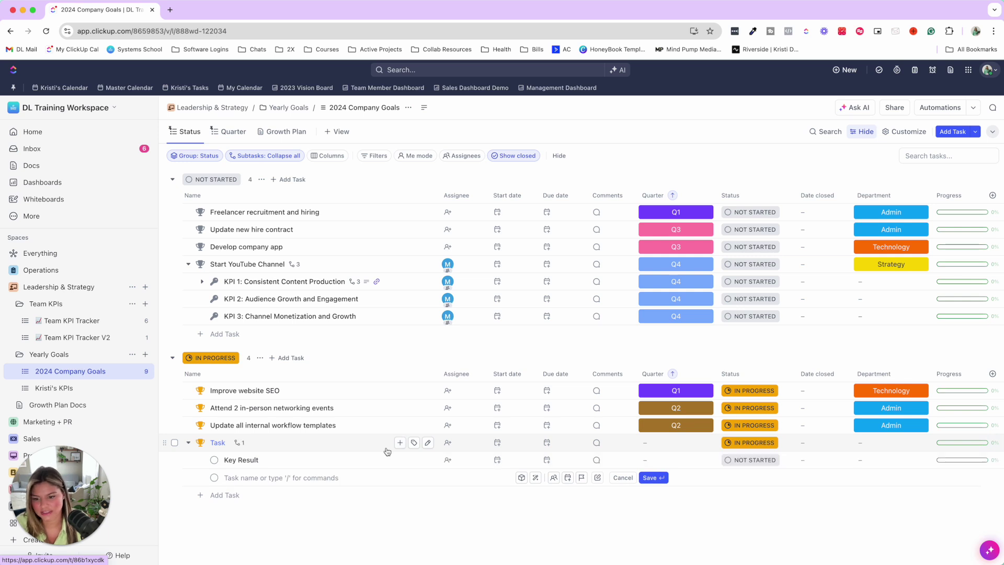
{"action": "left_click", "coordinate": [214, 460]}
{"action": "left_click", "coordinate": [272, 405]}
{"action": "scroll", "coordinate": [251, 492], "scroll_direction": "down", "scroll_amount": 2}
{"action": "left_click", "coordinate": [246, 506]}
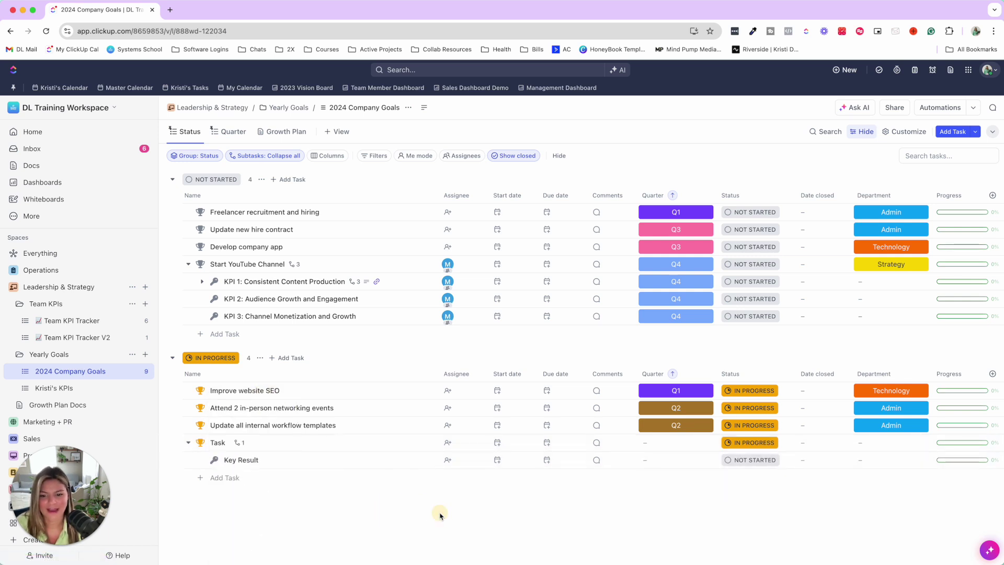
Step: Delete the sample goal "Task" together with its Key Result subtask
{"action": "left_click", "coordinate": [174, 442]}
{"action": "left_click", "coordinate": [766, 528]}
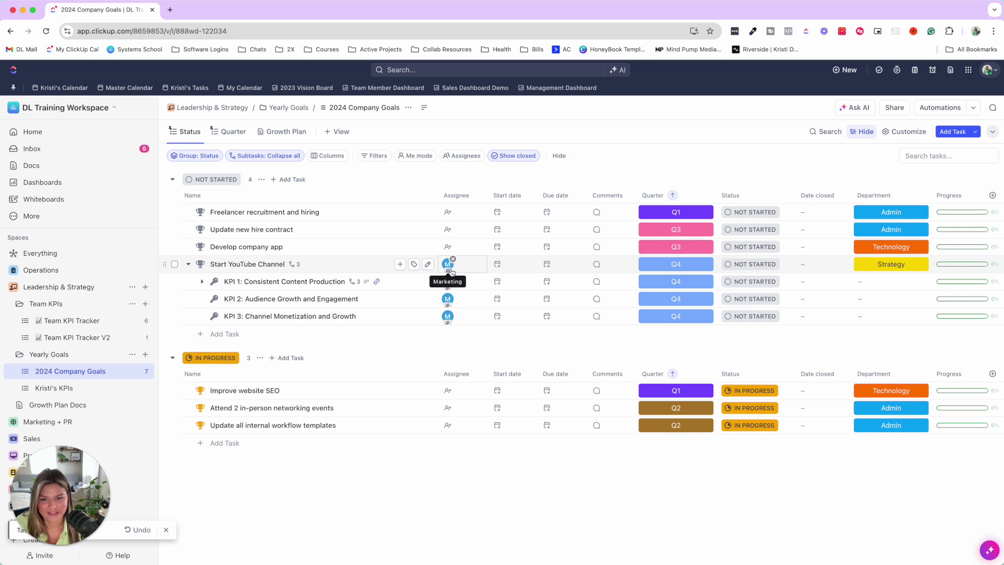
Step: Review the people and teams that can be assigned to the Start YouTube Channel goal
{"action": "left_click", "coordinate": [450, 268]}
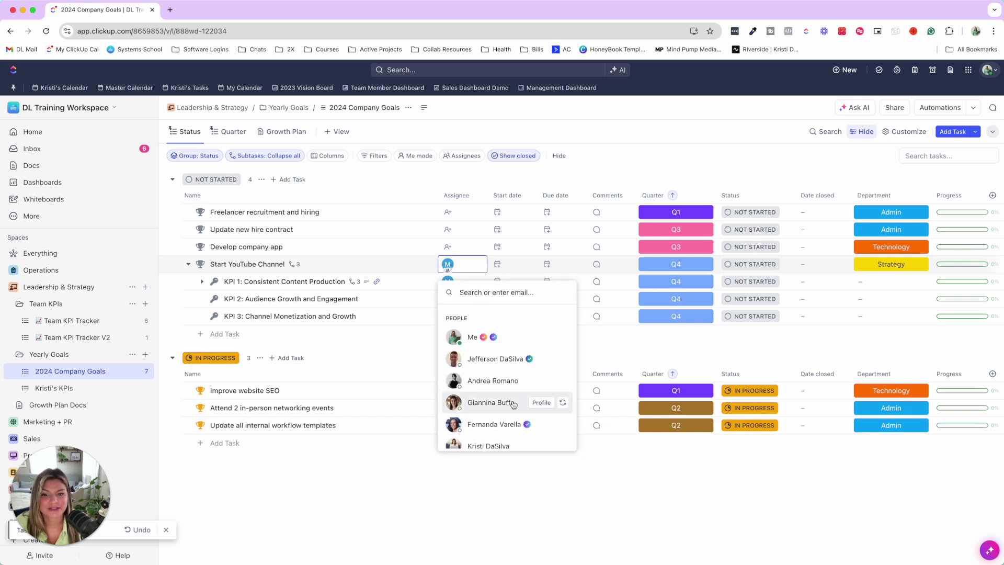
{"action": "scroll", "coordinate": [514, 403], "scroll_direction": "down", "scroll_amount": 3}
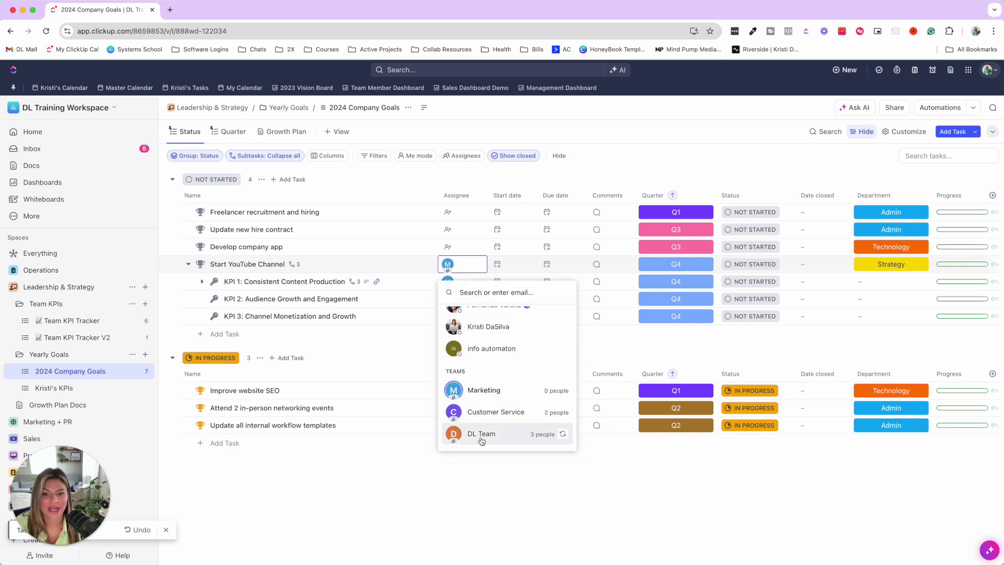
{"action": "left_click", "coordinate": [367, 363]}
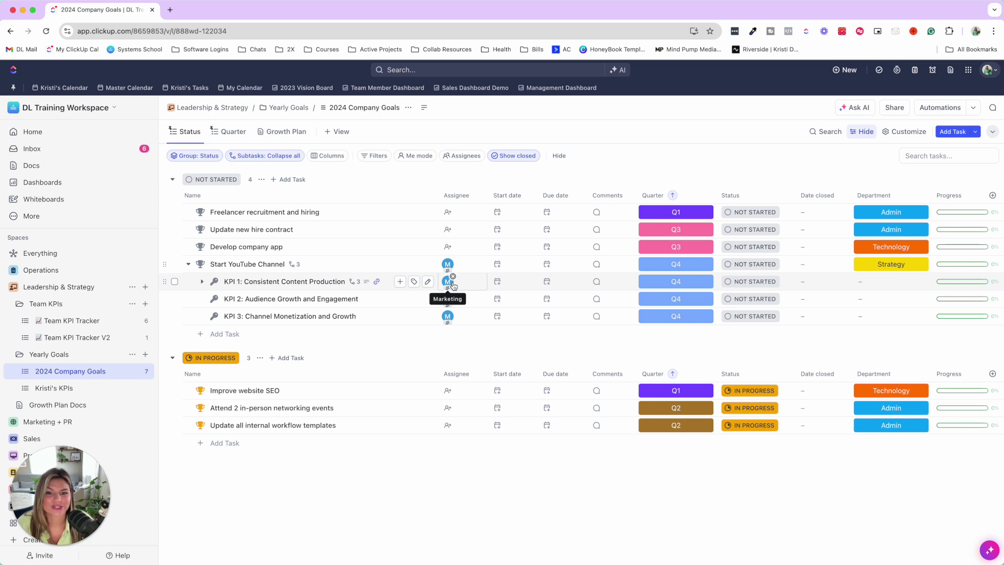
Step: Expand the subtasks of KPI 1: Consistent Content Production, view its task details and return to the list
{"action": "left_click", "coordinate": [202, 282]}
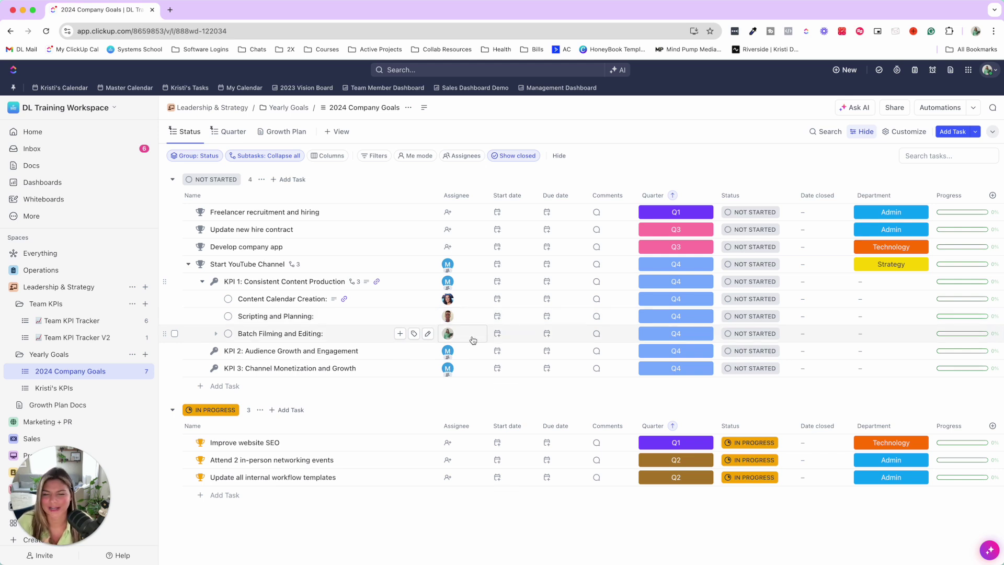
{"action": "left_click", "coordinate": [292, 281]}
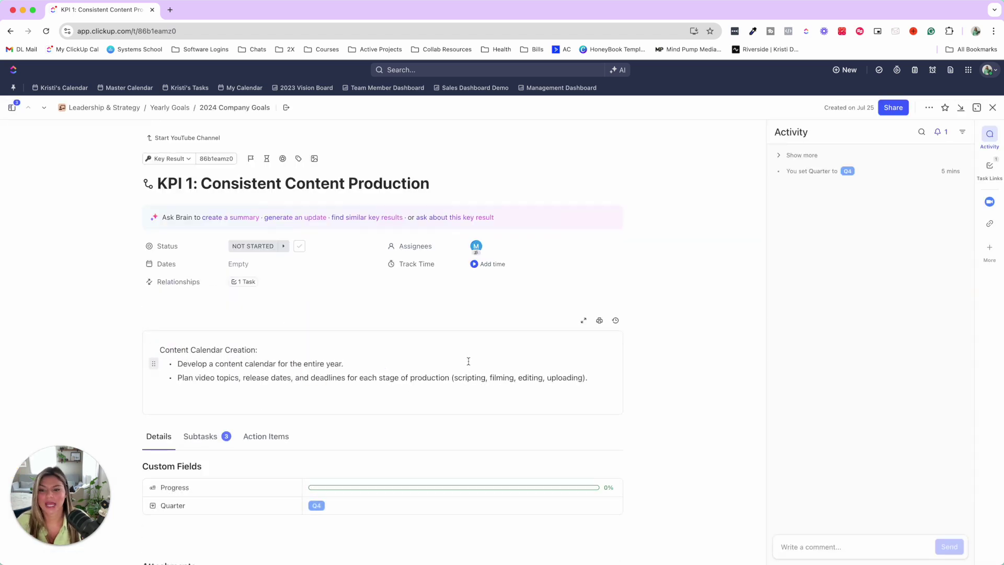
{"action": "left_click", "coordinate": [991, 108]}
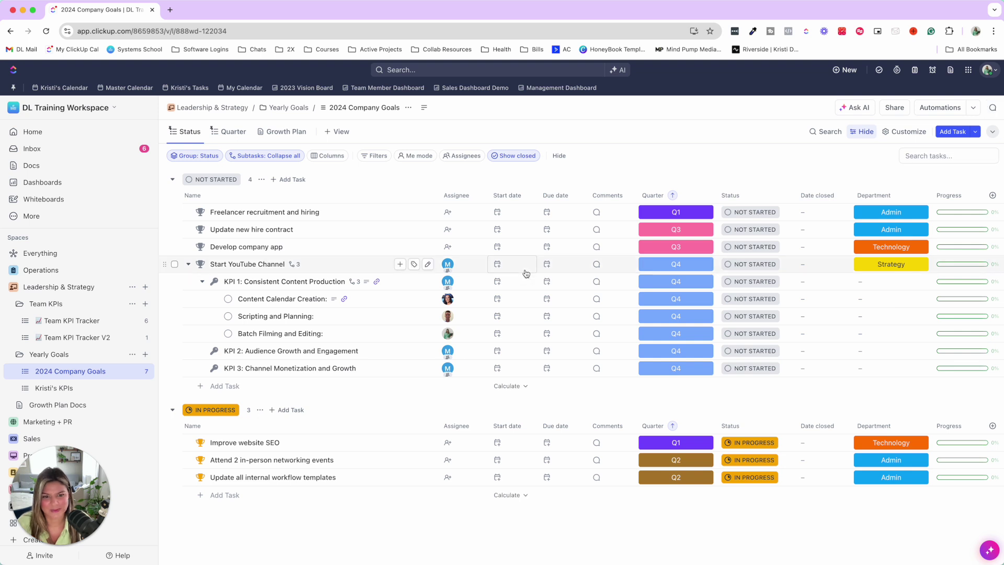
Step: Check the Quarter options available for KPI 1: Consistent Content Production without changing its value
{"action": "left_click", "coordinate": [707, 283]}
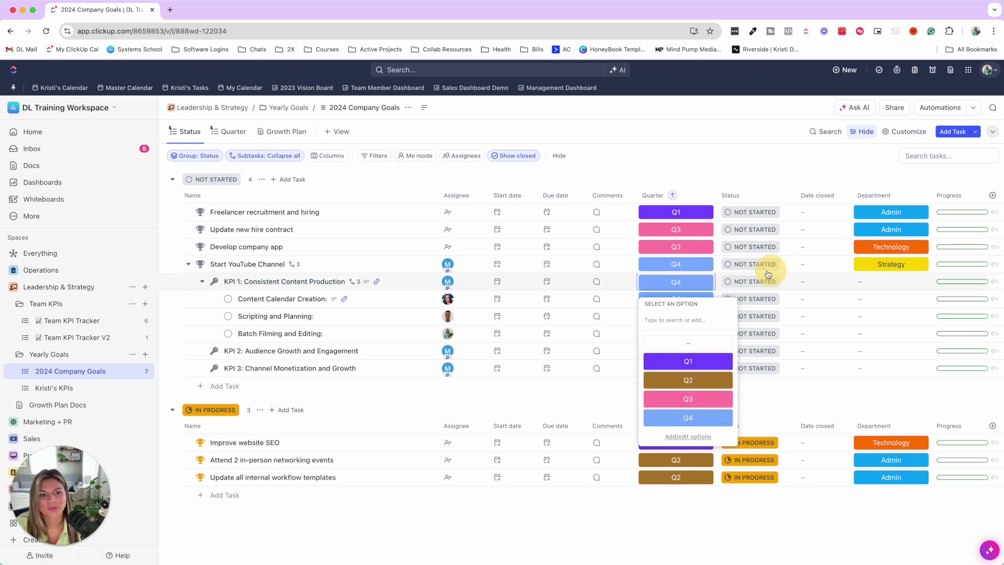
{"action": "left_click", "coordinate": [758, 284]}
{"action": "left_click", "coordinate": [818, 282]}
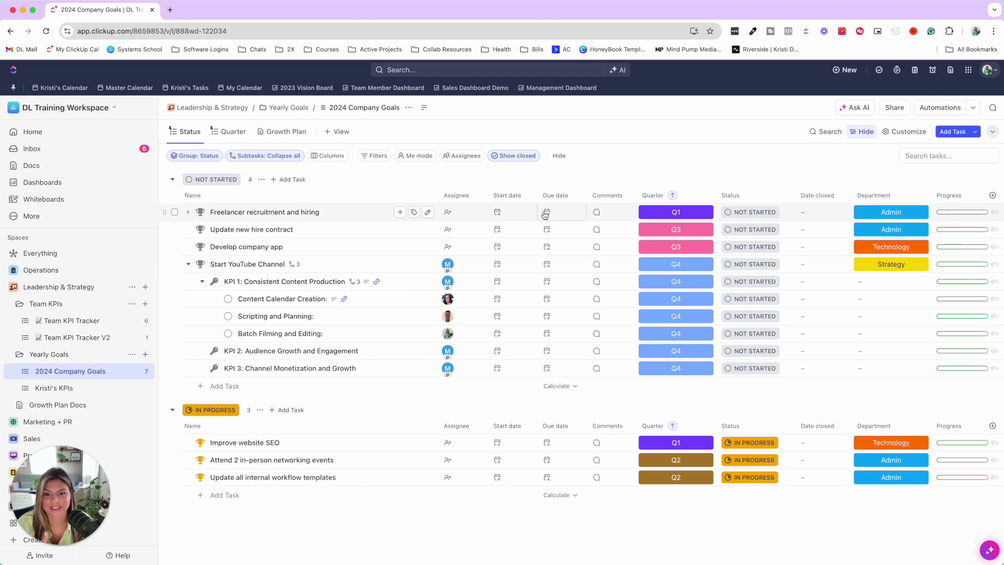
Step: Set the Start YouTube Channel goal's start date to 10/1/24 and its due date to 12/31/24
{"action": "left_click", "coordinate": [502, 270]}
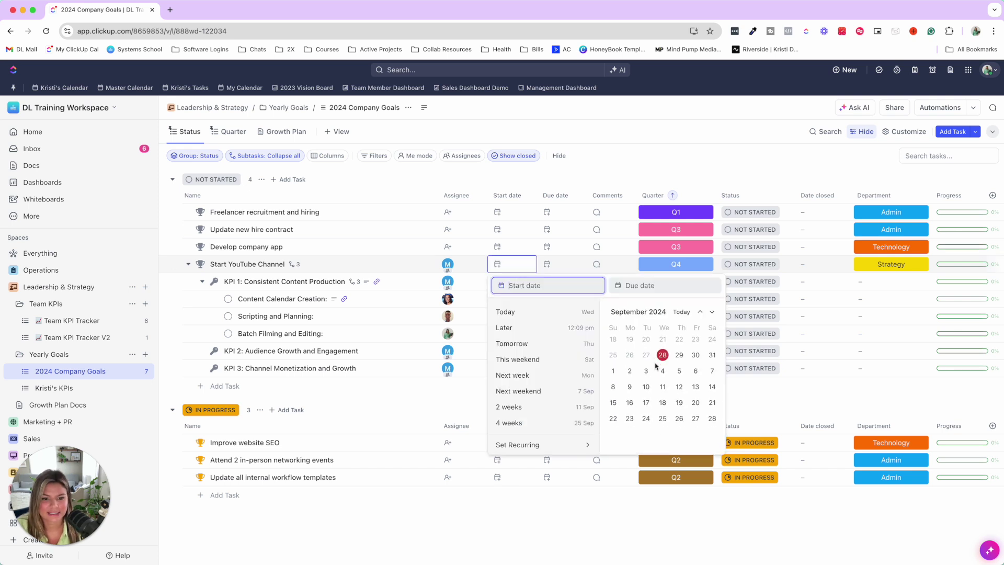
{"action": "scroll", "coordinate": [655, 364], "scroll_direction": "down", "scroll_amount": 1}
{"action": "left_click", "coordinate": [649, 359]}
{"action": "scroll", "coordinate": [650, 366], "scroll_direction": "down", "scroll_amount": 3}
{"action": "scroll", "coordinate": [648, 377], "scroll_direction": "up", "scroll_amount": 1}
{"action": "left_click", "coordinate": [648, 399]}
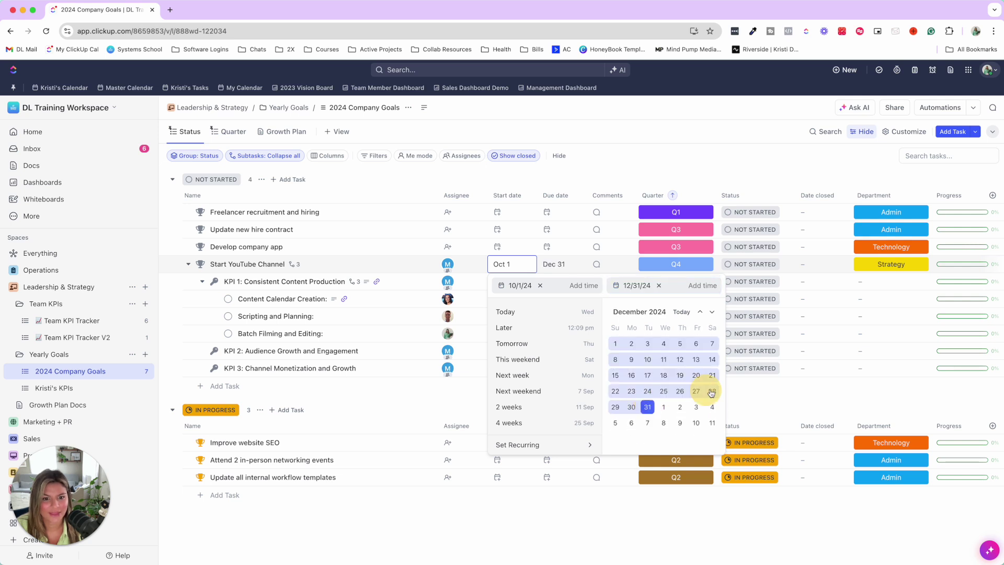
{"action": "left_click", "coordinate": [703, 165]}
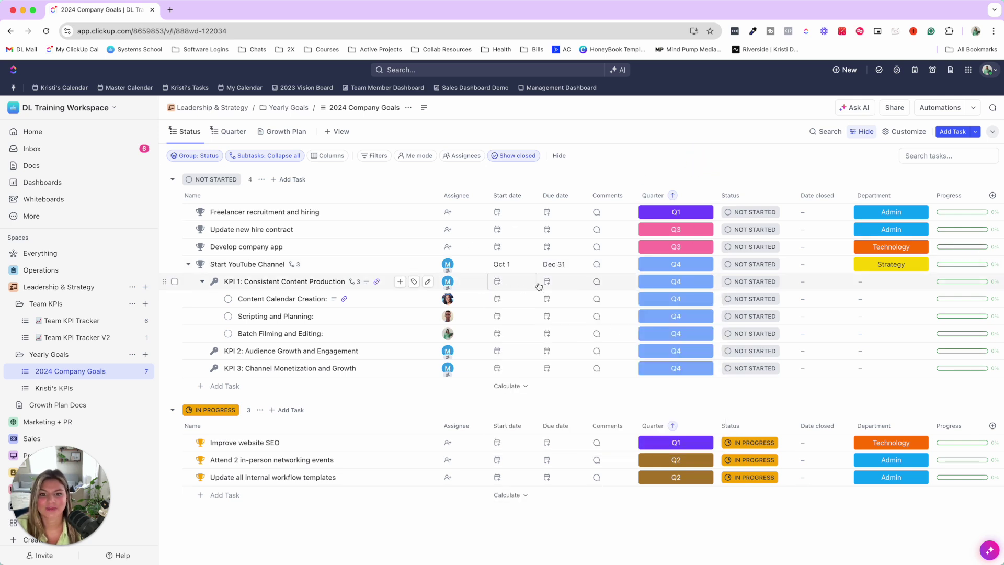
Step: Set the Batch Filming and Editing subtask's start date to 11/1/24, its due date to 11/30/24 and its status to In Progress
{"action": "left_click", "coordinate": [199, 283]}
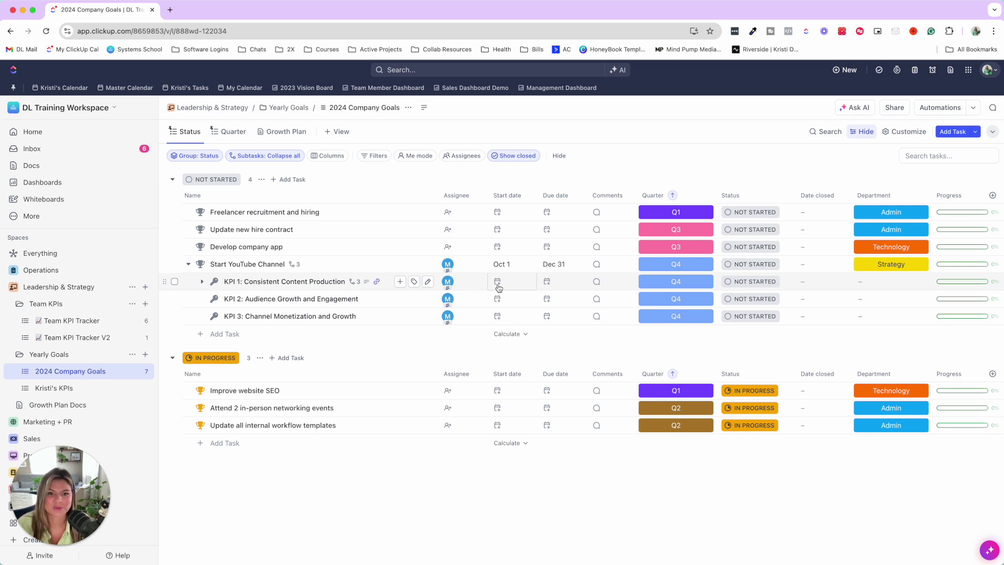
{"action": "left_click", "coordinate": [202, 282]}
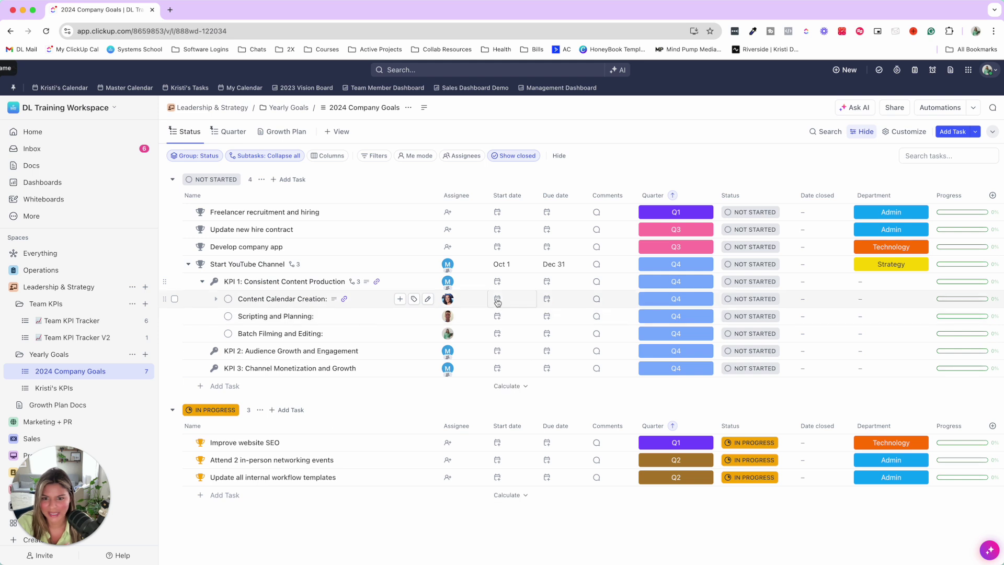
{"action": "left_click", "coordinate": [498, 333]}
{"action": "scroll", "coordinate": [651, 449], "scroll_direction": "down", "scroll_amount": 3}
{"action": "scroll", "coordinate": [651, 450], "scroll_direction": "up", "scroll_amount": 3}
{"action": "scroll", "coordinate": [652, 449], "scroll_direction": "down", "scroll_amount": 6}
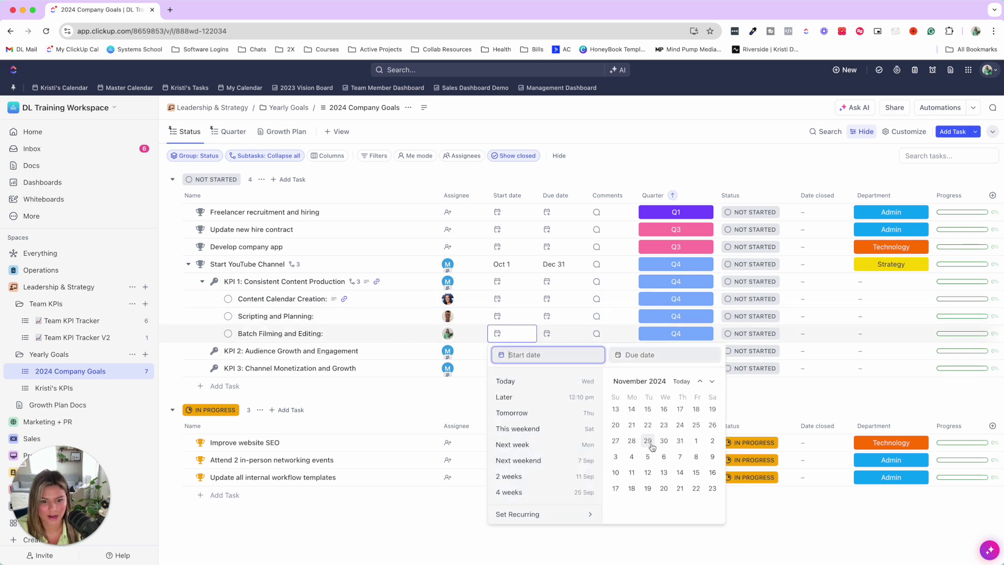
{"action": "left_click", "coordinate": [697, 441]}
{"action": "scroll", "coordinate": [675, 455], "scroll_direction": "up", "scroll_amount": 2}
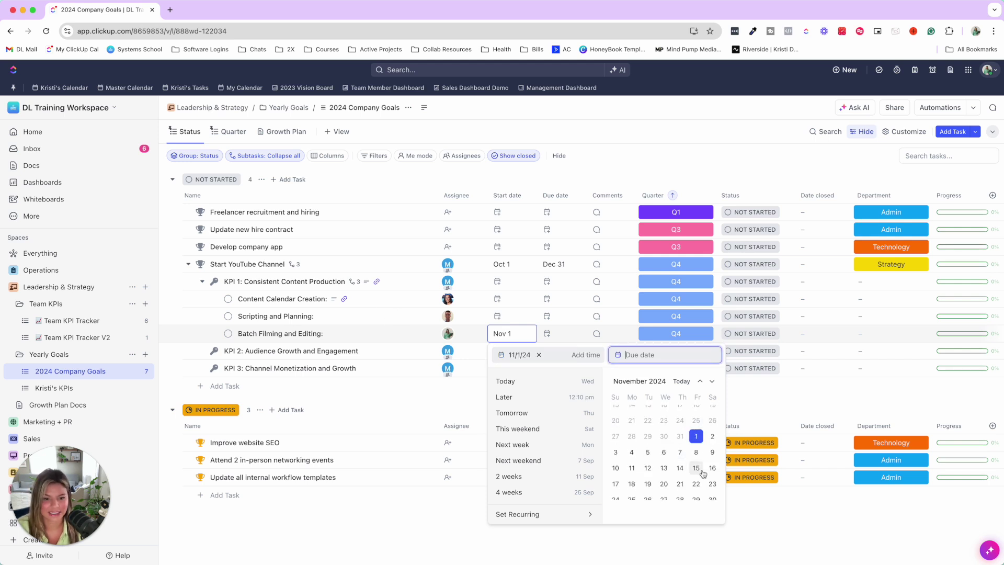
{"action": "scroll", "coordinate": [665, 458], "scroll_direction": "down", "scroll_amount": 2}
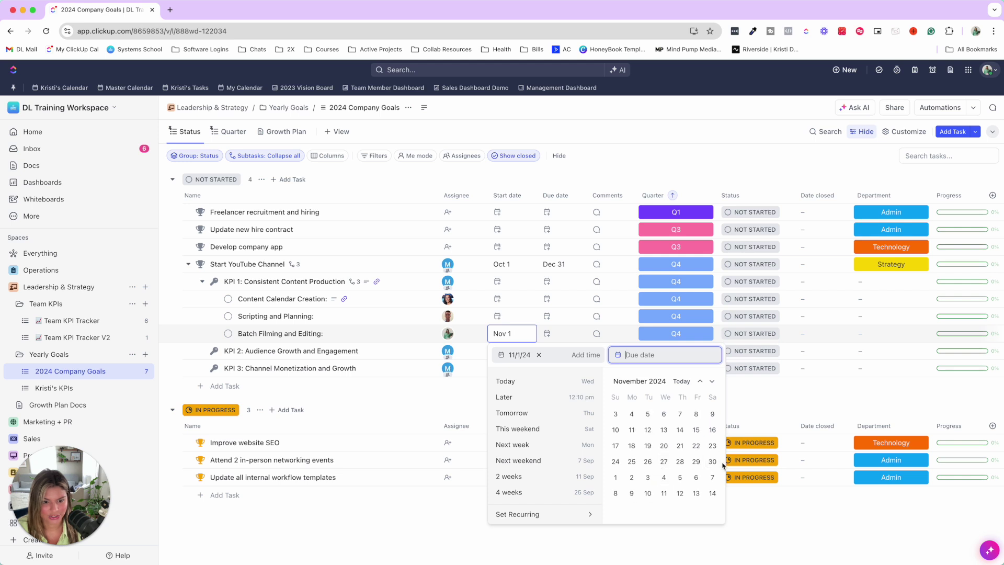
{"action": "left_click", "coordinate": [713, 462]}
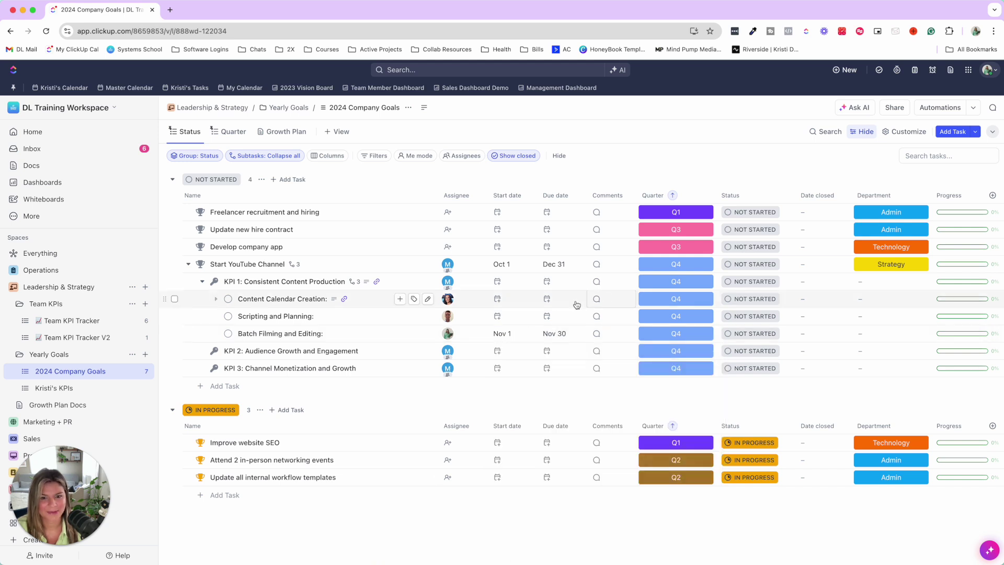
{"action": "left_click", "coordinate": [748, 335]}
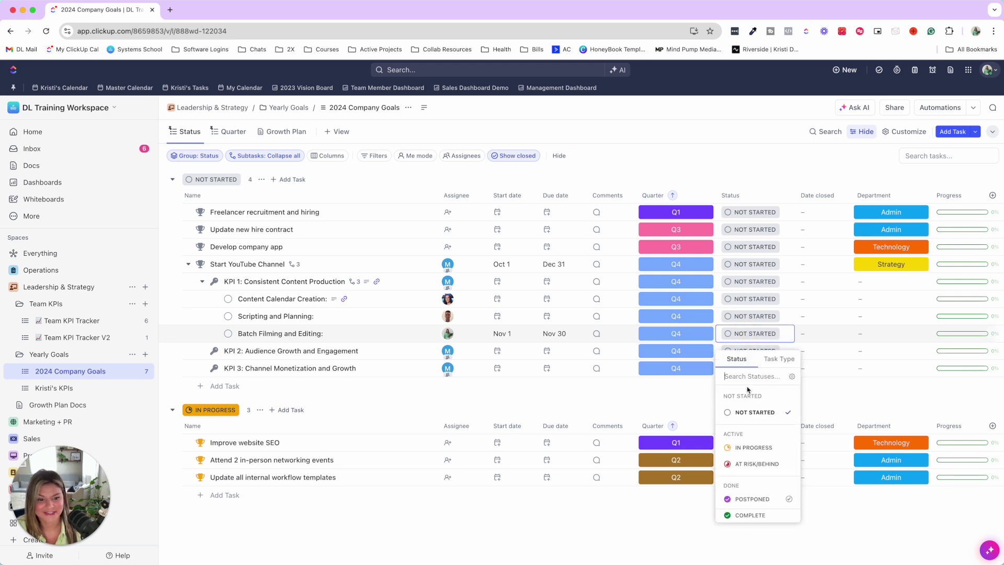
{"action": "left_click", "coordinate": [753, 444]}
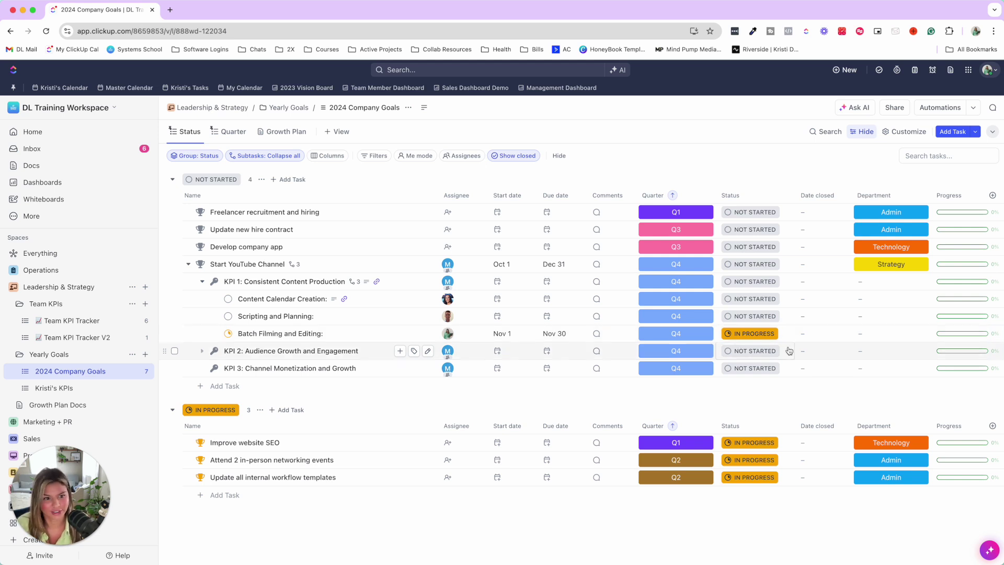
Step: Review the Department options for the Batch Filming and Editing subtask without choosing one, and collapse the subtasks of KPI 1
{"action": "scroll", "coordinate": [774, 339], "scroll_direction": "right", "scroll_amount": 2}
{"action": "left_click", "coordinate": [816, 334]}
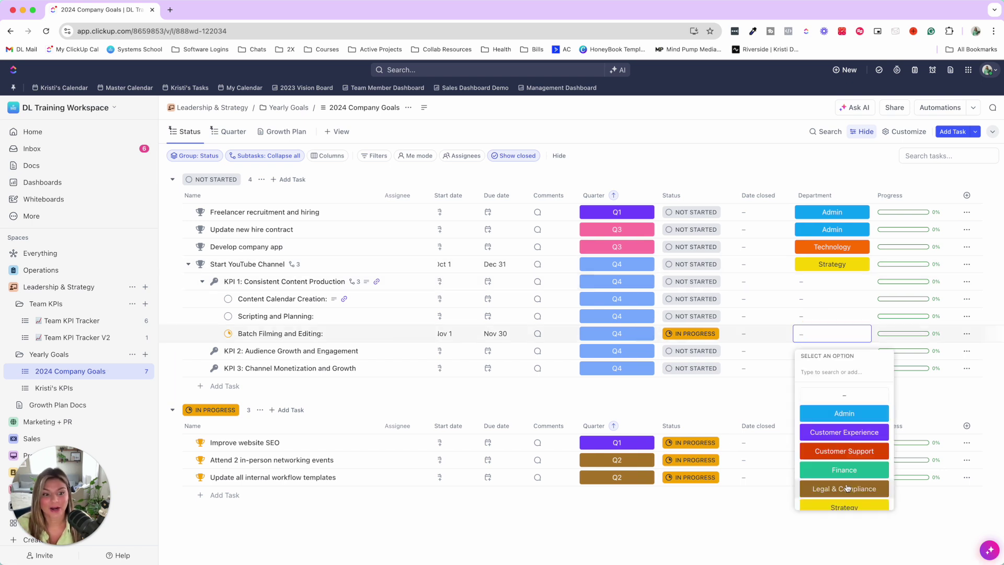
{"action": "scroll", "coordinate": [860, 426], "scroll_direction": "down", "scroll_amount": 3}
{"action": "scroll", "coordinate": [860, 426], "scroll_direction": "up", "scroll_amount": 2}
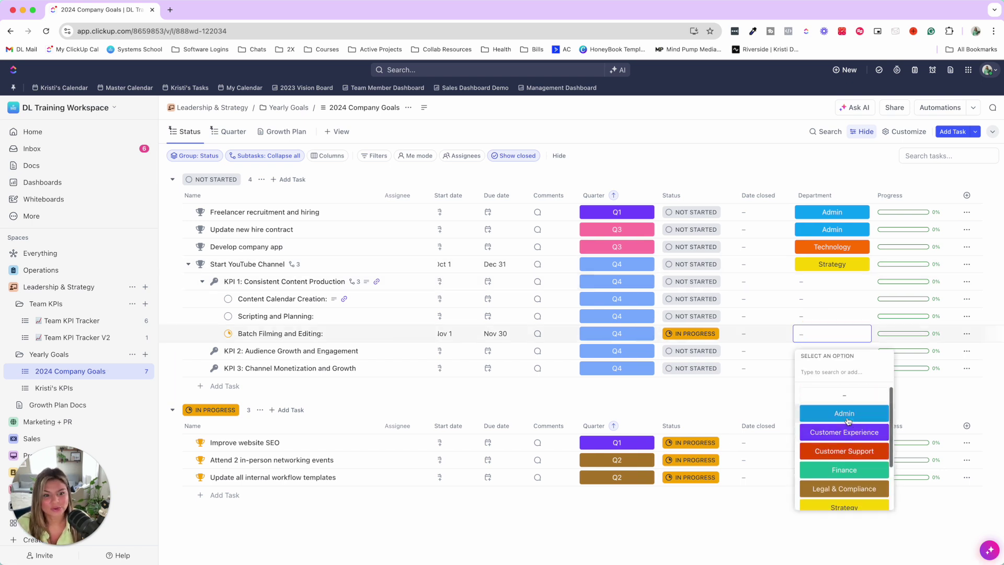
{"action": "scroll", "coordinate": [864, 421], "scroll_direction": "down", "scroll_amount": 2}
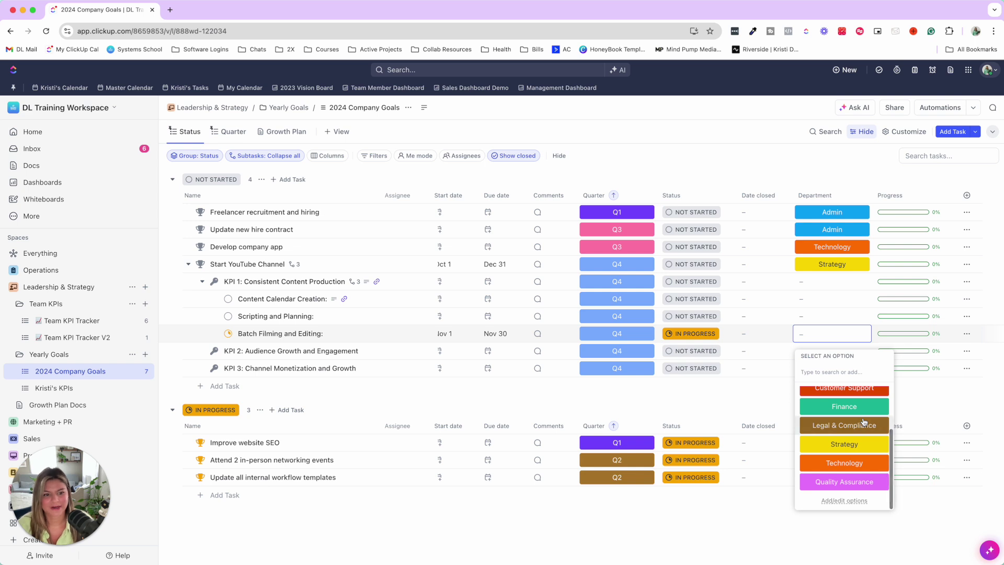
{"action": "left_click", "coordinate": [730, 395]}
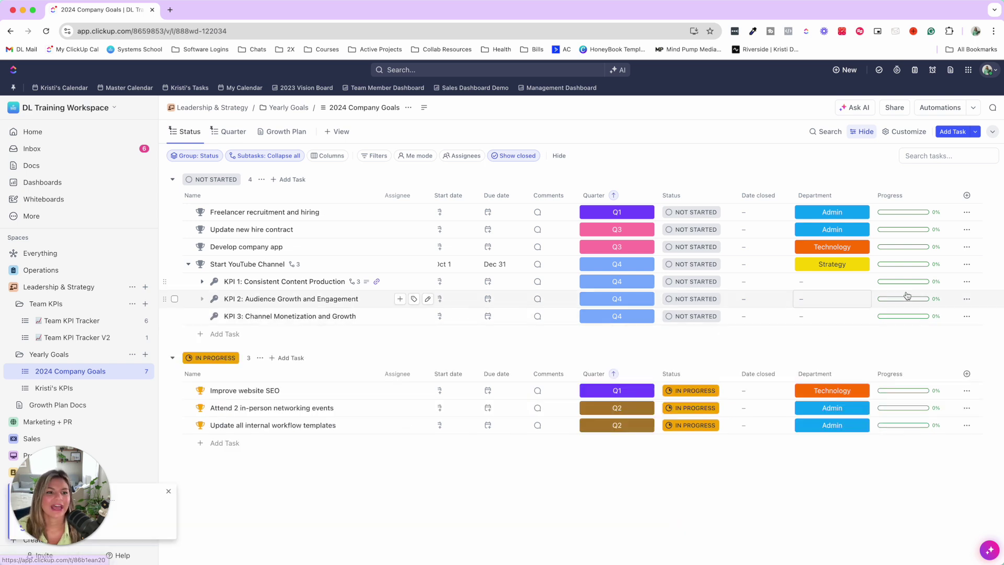
{"action": "left_click", "coordinate": [214, 299]}
{"action": "key", "text": "Escape"}
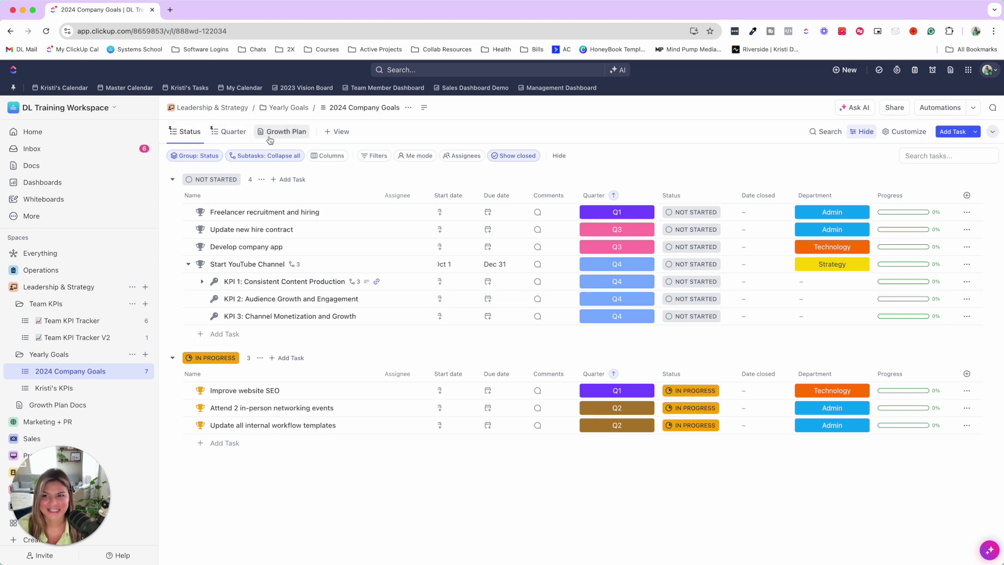
Step: Check the grouping and the goals from Q1 to Q4 in the Quarter view, and return to the Status view
{"action": "left_click", "coordinate": [233, 133]}
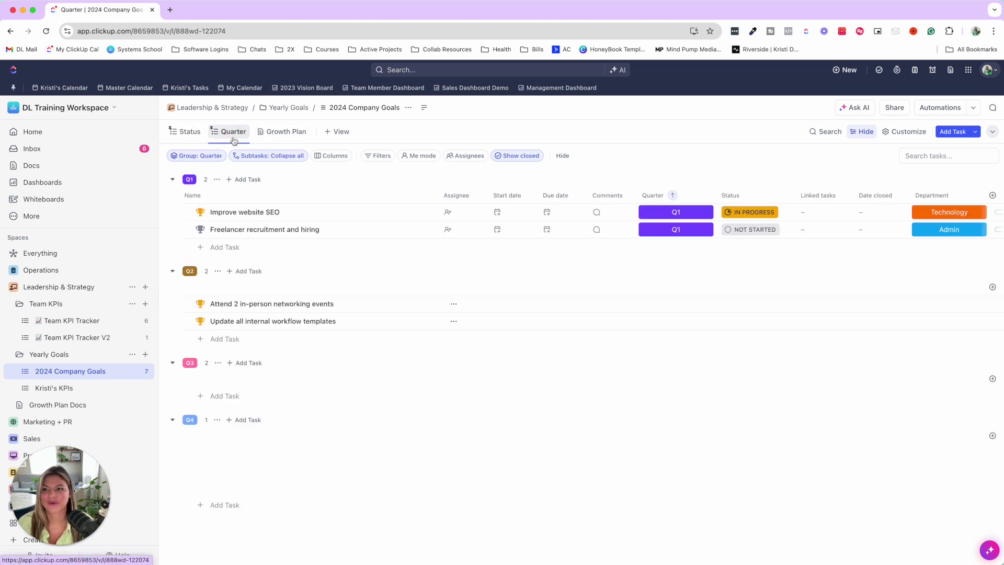
{"action": "left_click", "coordinate": [204, 155]}
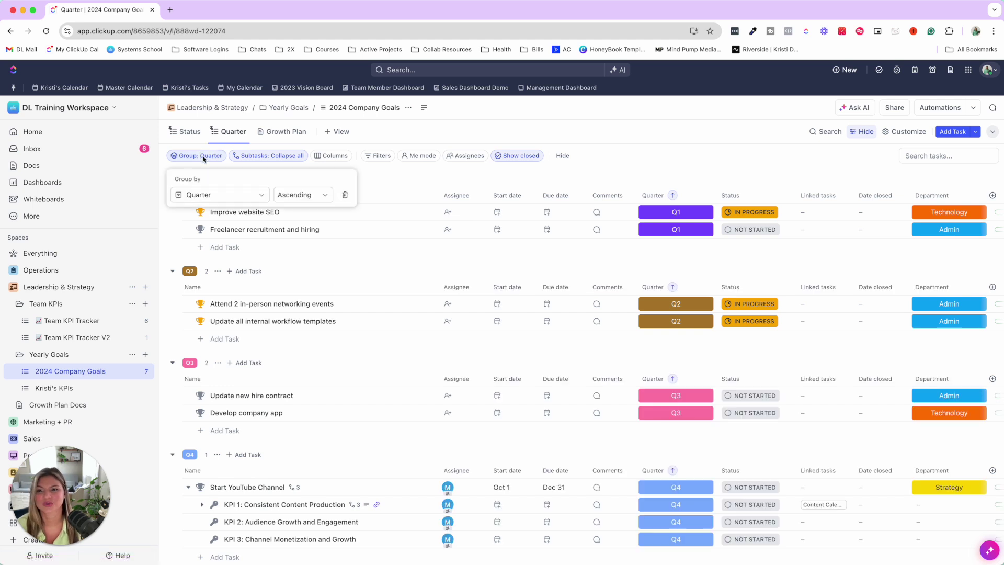
{"action": "left_click", "coordinate": [478, 179]}
{"action": "scroll", "coordinate": [670, 293], "scroll_direction": "right", "scroll_amount": 5}
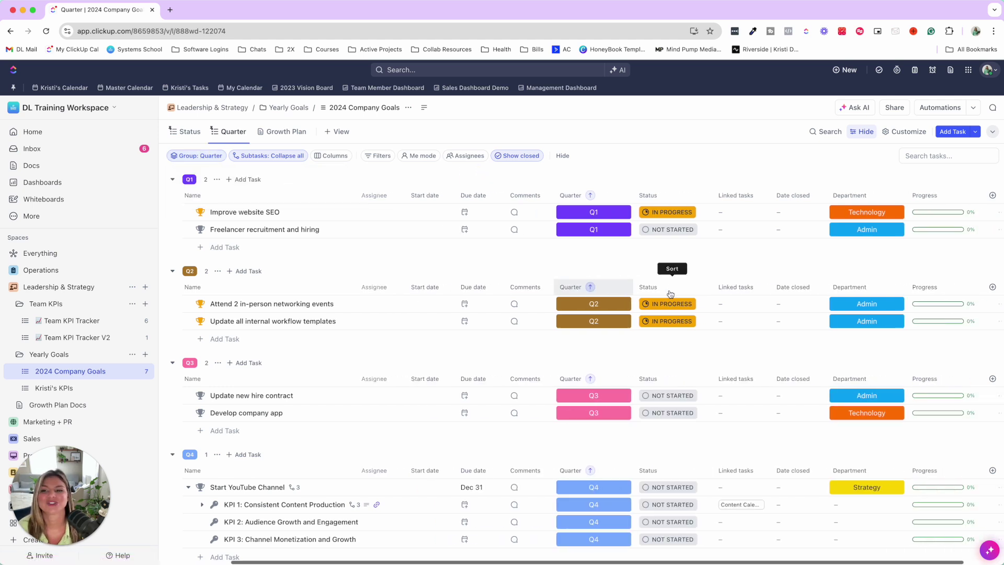
{"action": "scroll", "coordinate": [671, 294], "scroll_direction": "left", "scroll_amount": 5}
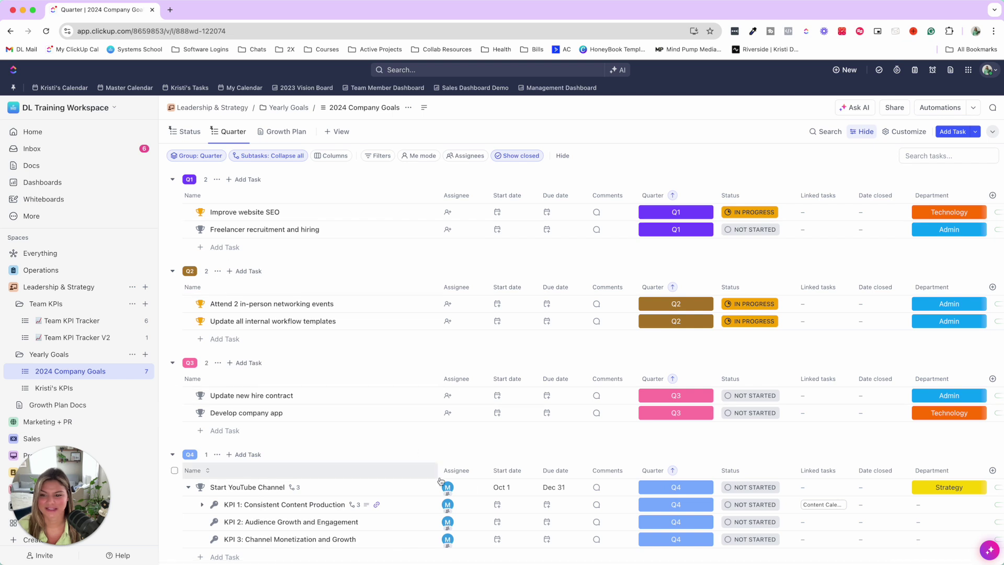
{"action": "scroll", "coordinate": [528, 412], "scroll_direction": "down", "scroll_amount": 1}
{"action": "scroll", "coordinate": [529, 412], "scroll_direction": "down", "scroll_amount": 1}
{"action": "scroll", "coordinate": [527, 411], "scroll_direction": "up", "scroll_amount": 2}
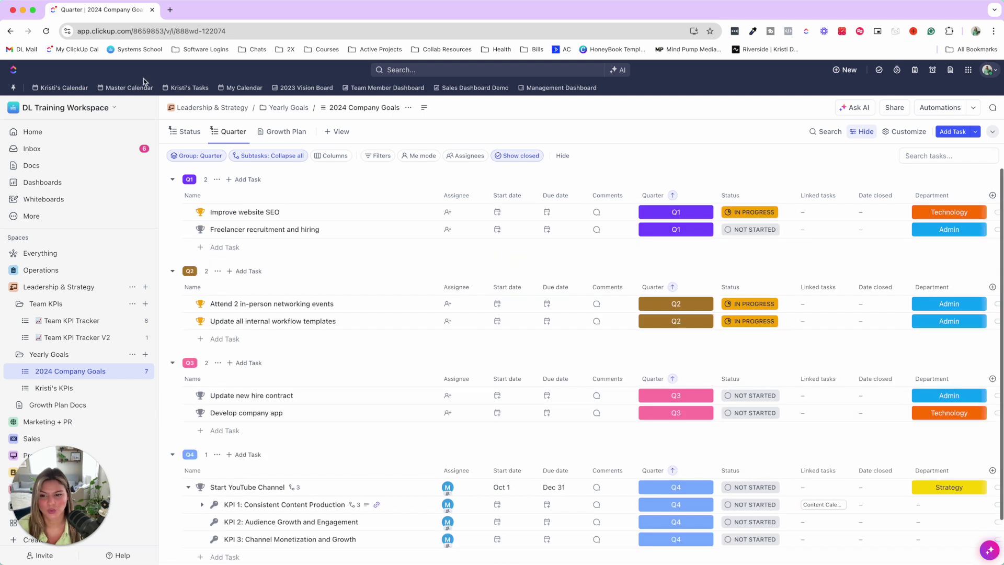
{"action": "left_click", "coordinate": [185, 131]}
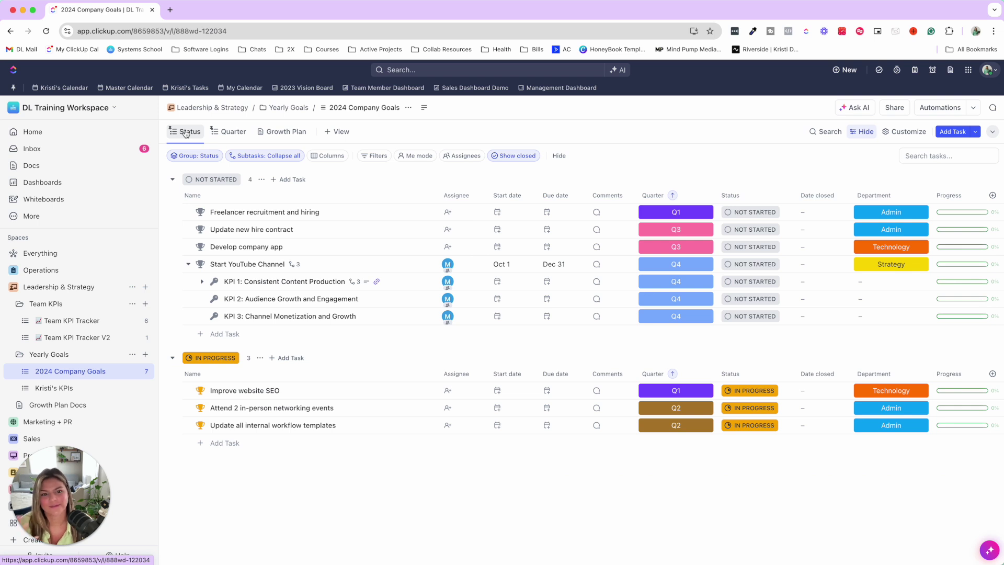
Step: Collapse the Start YouTube Channel goal, look over the Team KPI Tracker V2 list's columns and return to 2024 Company Goals
{"action": "left_click", "coordinate": [188, 265]}
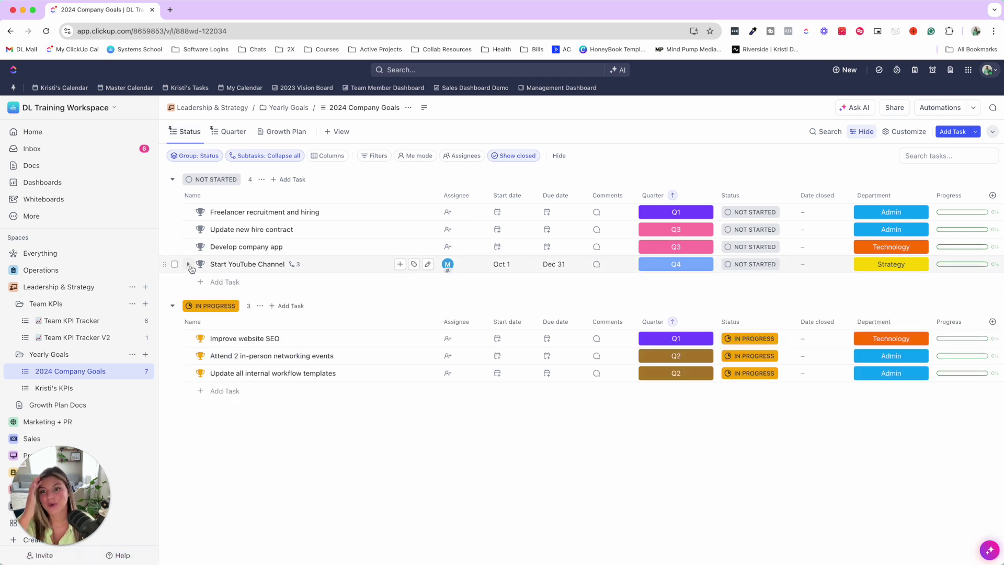
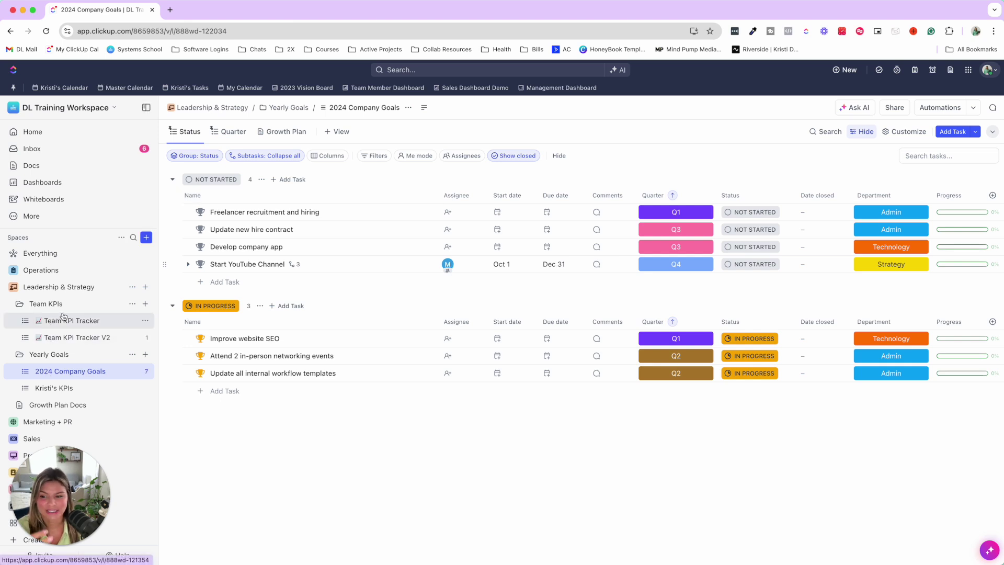
{"action": "left_click", "coordinate": [78, 336]}
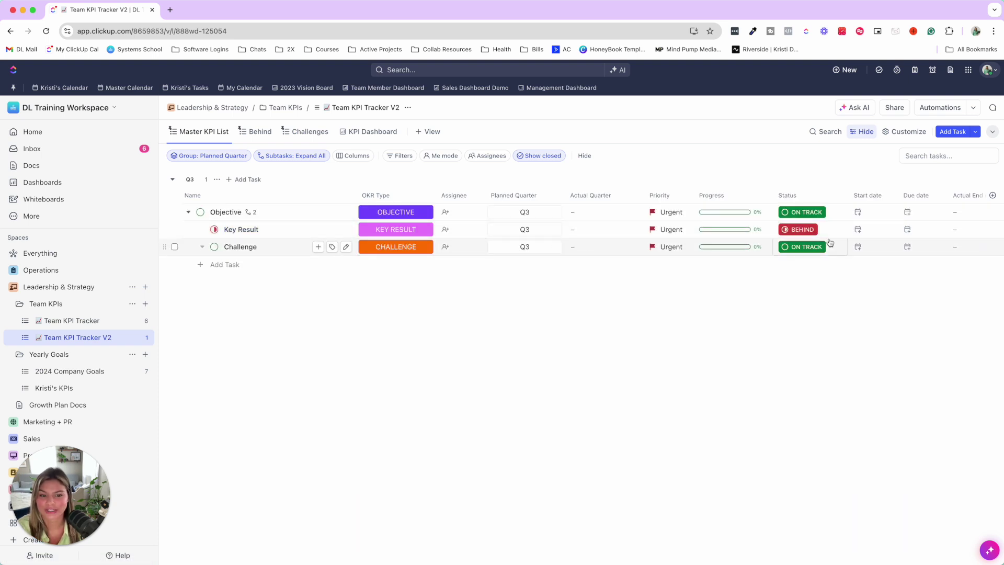
{"action": "scroll", "coordinate": [826, 243], "scroll_direction": "right", "scroll_amount": 5}
{"action": "scroll", "coordinate": [826, 243], "scroll_direction": "left", "scroll_amount": 5}
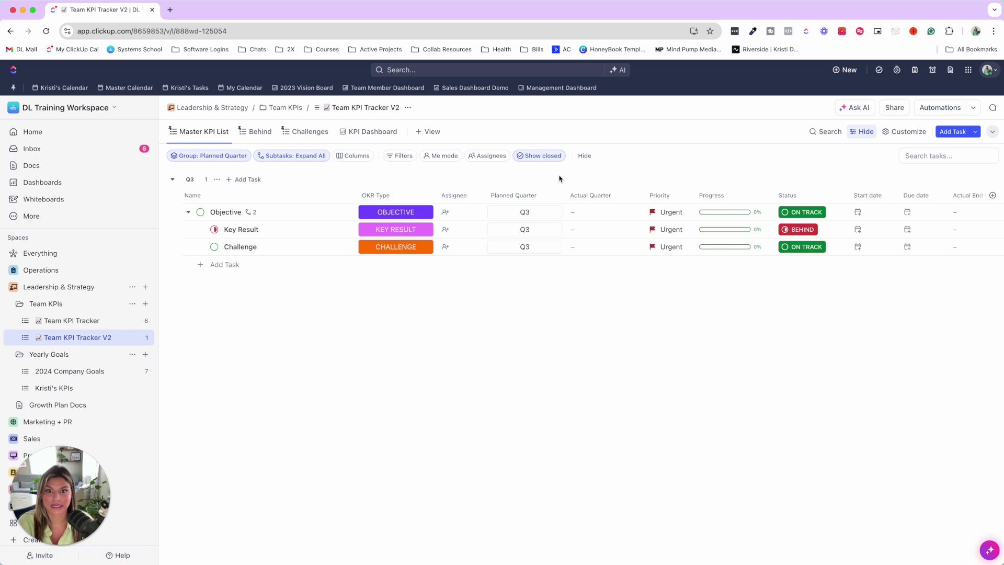
{"action": "left_click", "coordinate": [103, 373]}
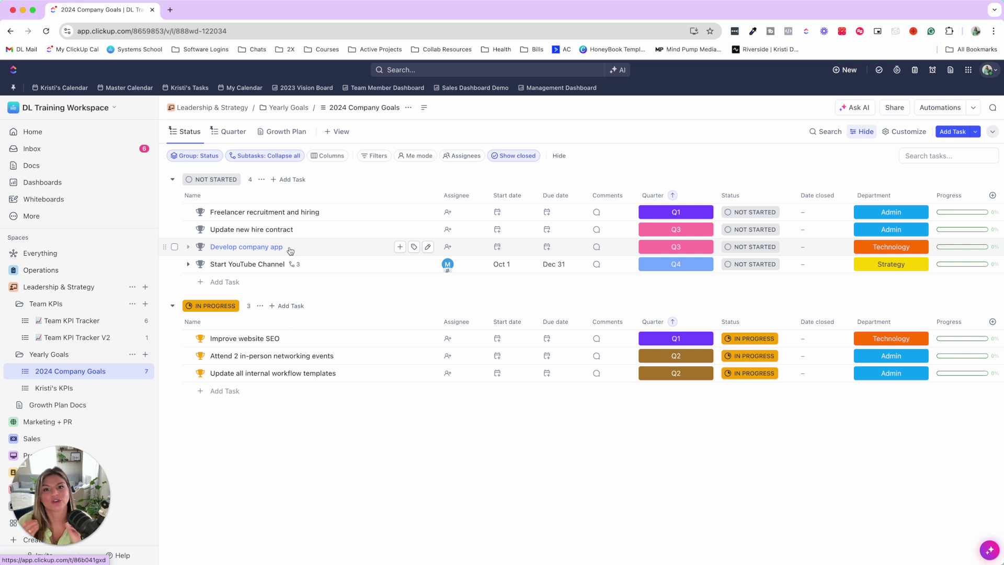
Step: Expand Start YouTube Channel and KPI 1, view the individual team member's KPI list and return to 2024 Company Goals
{"action": "left_click", "coordinate": [188, 264]}
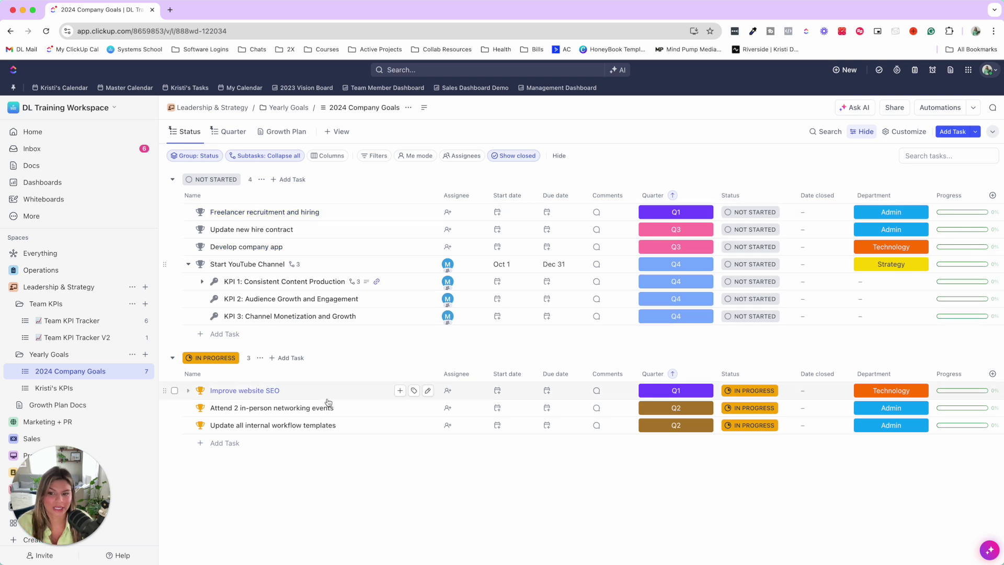
{"action": "left_click", "coordinate": [202, 282]}
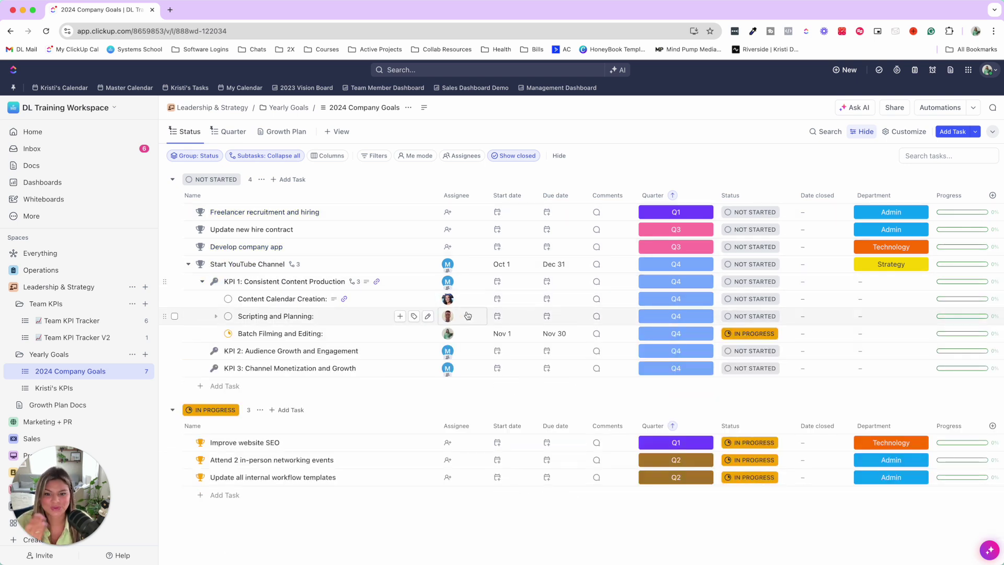
{"action": "left_click", "coordinate": [116, 392]}
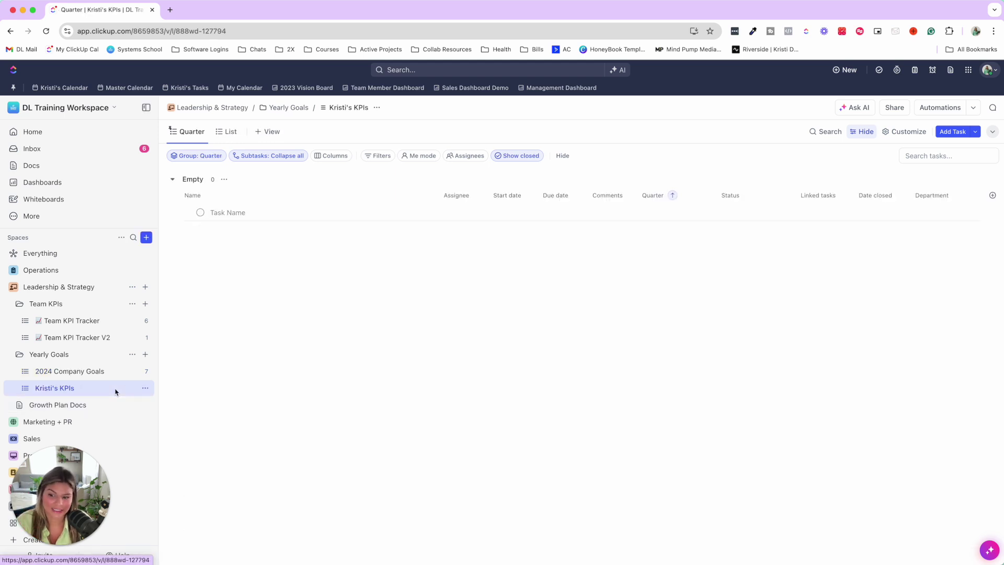
{"action": "left_click", "coordinate": [104, 373]}
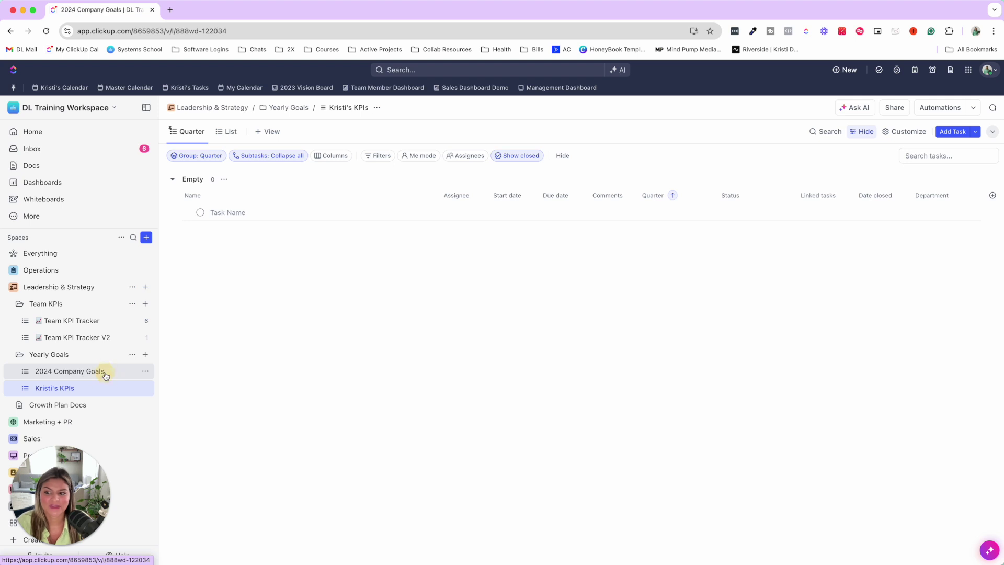
Step: Start a new automation for the 2024 Company Goals list, triggered when yourself is added as assignee
{"action": "left_click", "coordinate": [929, 108]}
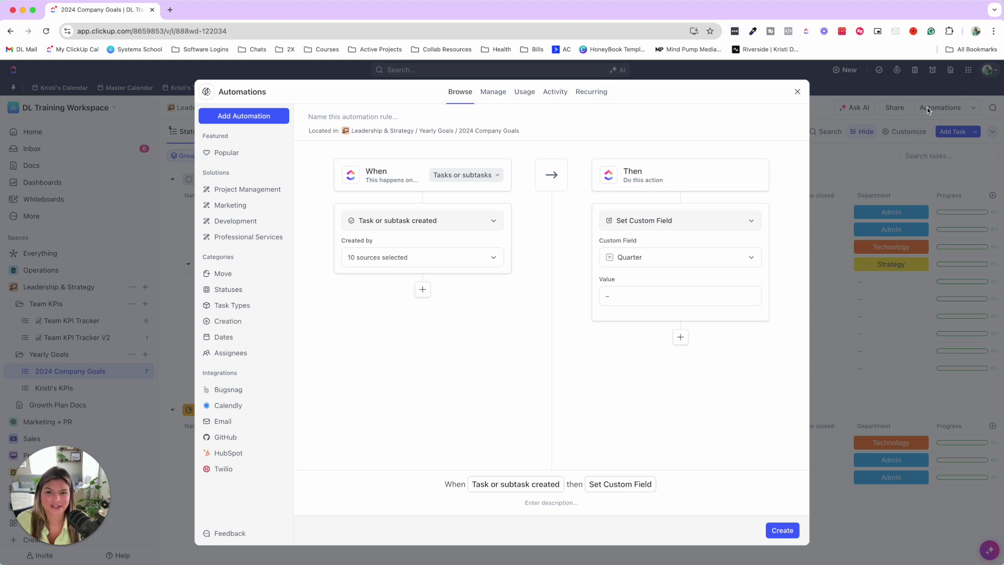
{"action": "left_click", "coordinate": [476, 221]}
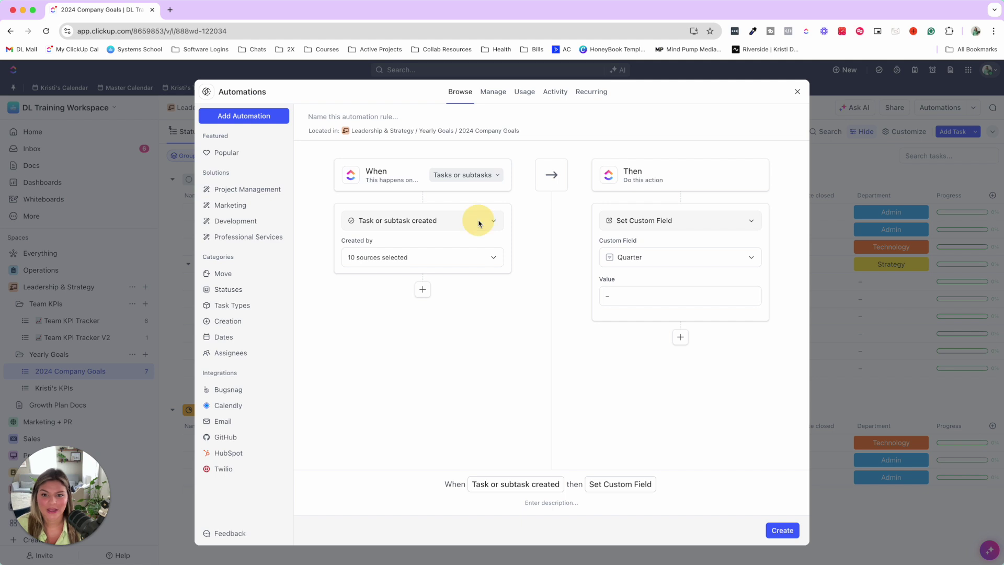
{"action": "type", "text": "assi"}
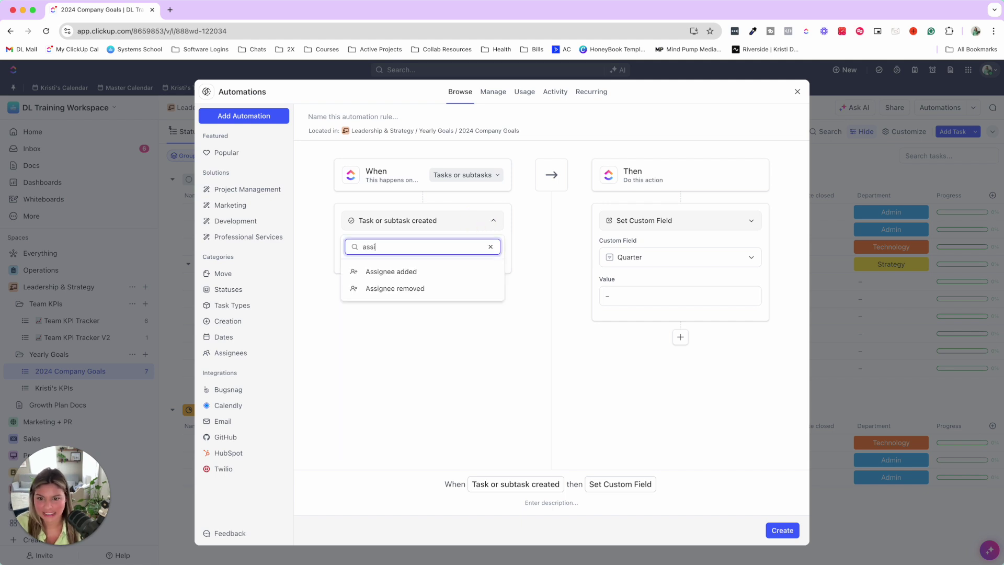
{"action": "left_click", "coordinate": [473, 272]}
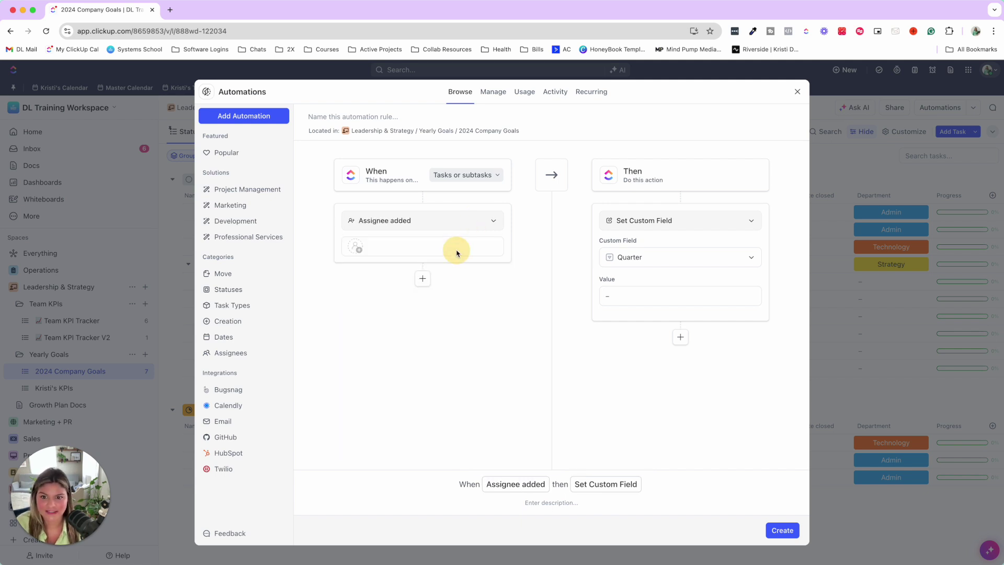
{"action": "left_click", "coordinate": [357, 248]}
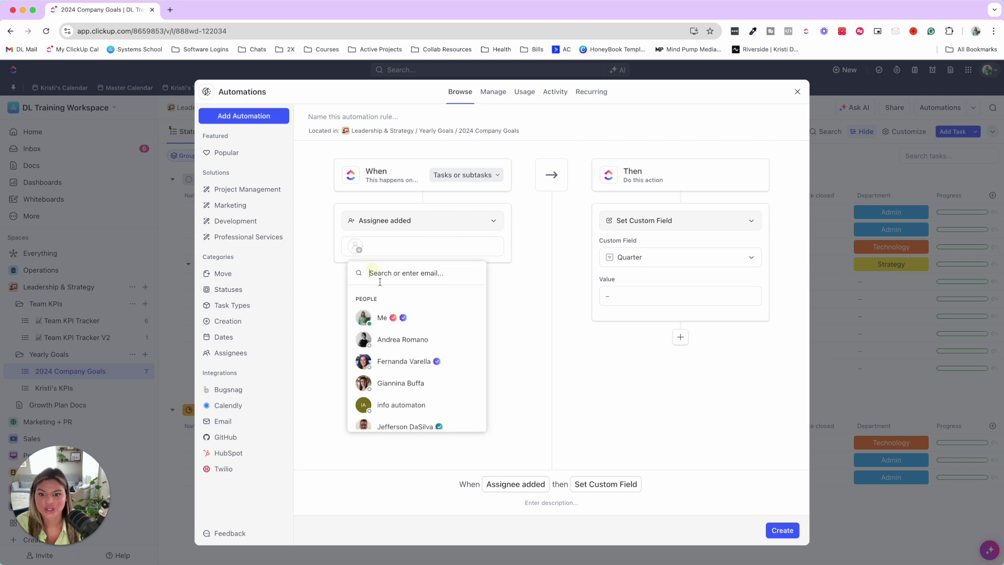
{"action": "left_click", "coordinate": [413, 317]}
Step: Set the automation's action to Add to List with your own KPI list under Yearly Goals, create it and close the automations window
{"action": "left_click", "coordinate": [686, 221]}
{"action": "type", "text": "add"}
{"action": "left_click", "coordinate": [664, 271]}
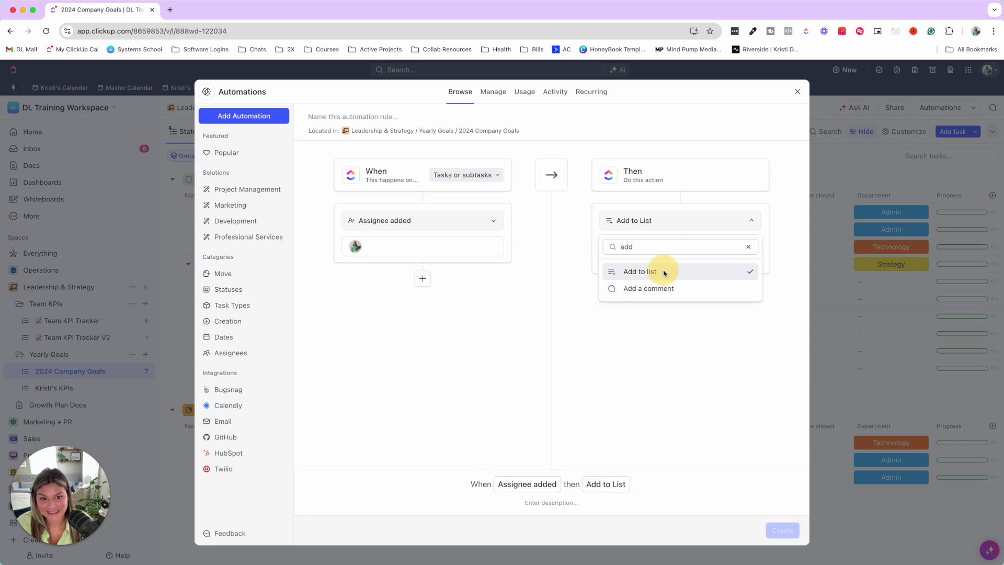
{"action": "left_click", "coordinate": [661, 260]}
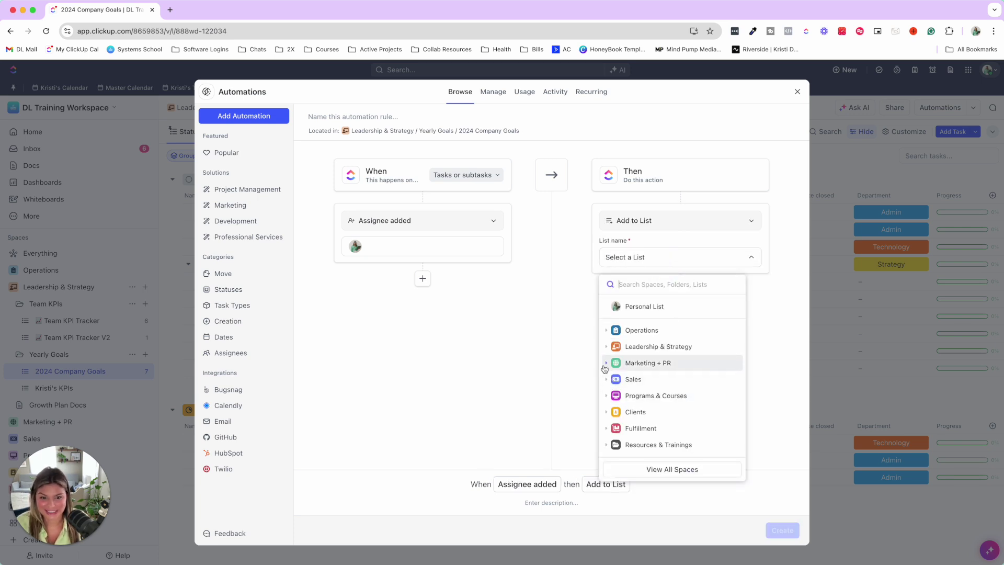
{"action": "left_click", "coordinate": [607, 346]}
{"action": "left_click", "coordinate": [608, 377]}
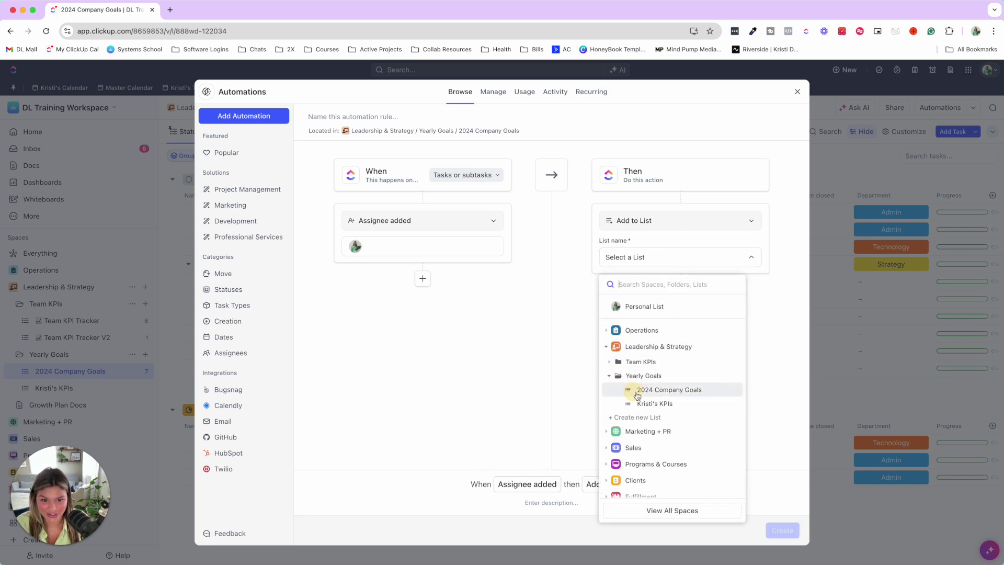
{"action": "left_click", "coordinate": [649, 401]}
{"action": "left_click", "coordinate": [783, 530]}
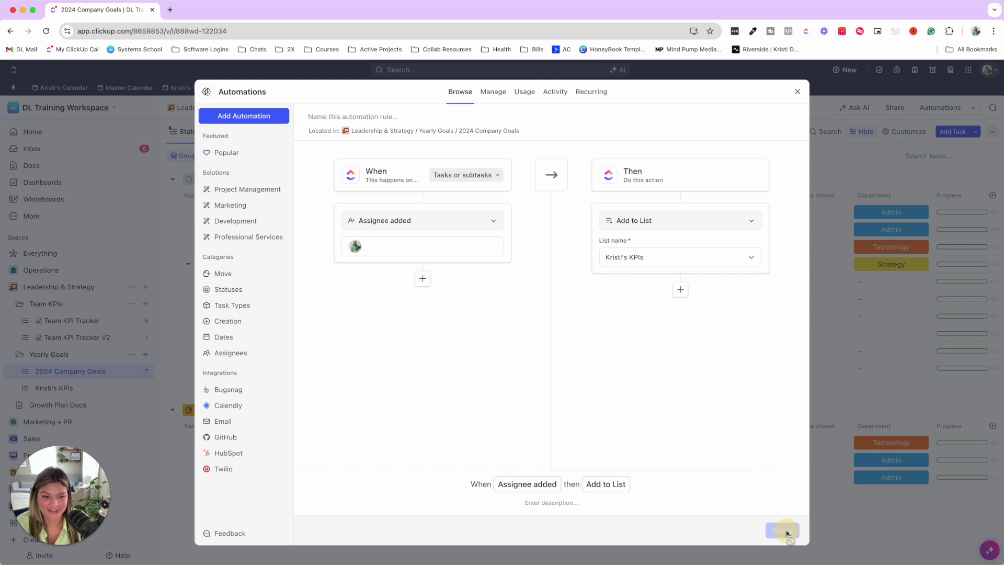
{"action": "left_click", "coordinate": [797, 92]}
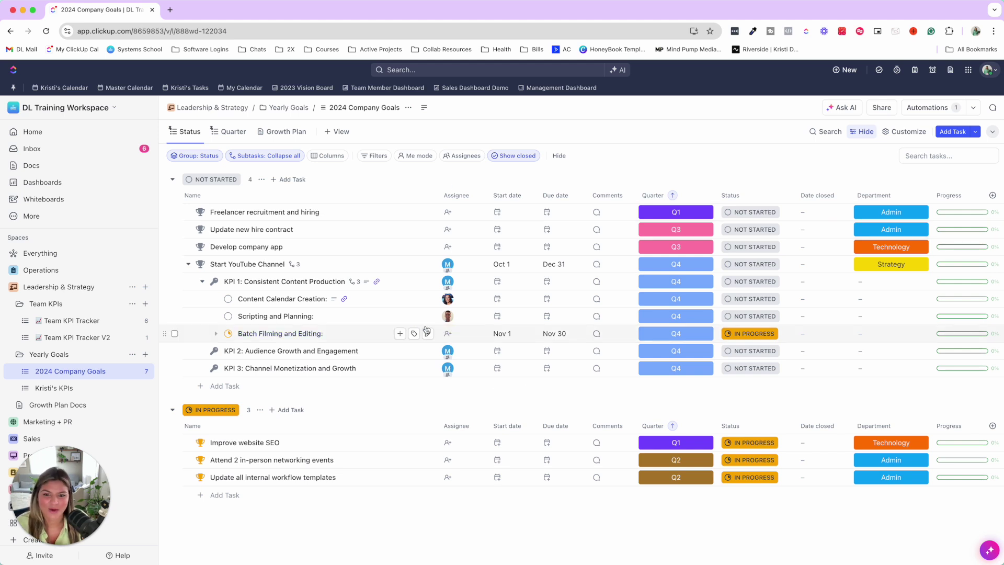
Step: Assign the Batch Filming and Editing subtask to yourself and check your own KPI list for it
{"action": "left_click", "coordinate": [447, 335]}
{"action": "left_click", "coordinate": [468, 407]}
{"action": "left_click", "coordinate": [72, 388]}
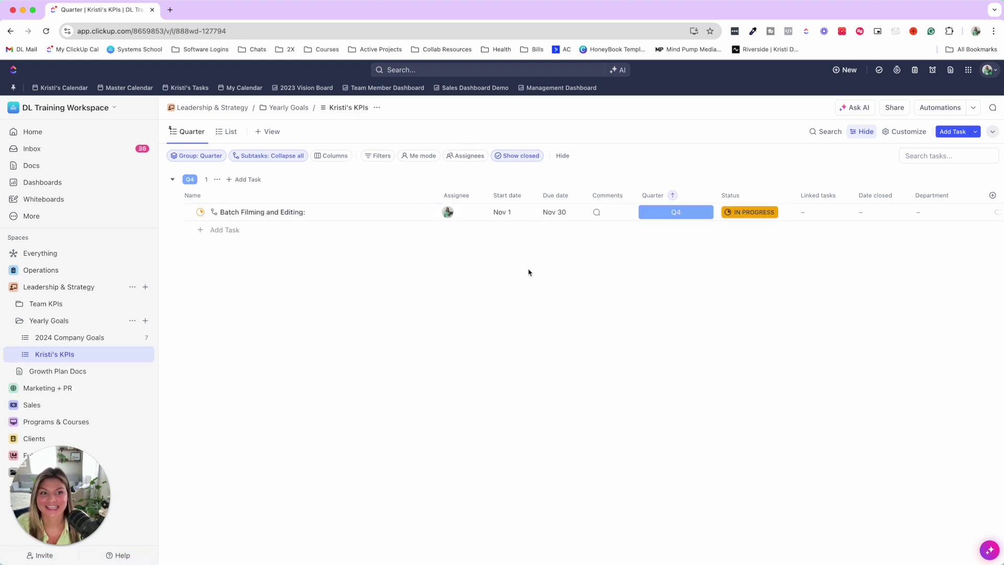
{"action": "scroll", "coordinate": [529, 271], "scroll_direction": "right", "scroll_amount": 3}
{"action": "scroll", "coordinate": [529, 271], "scroll_direction": "left", "scroll_amount": 3}
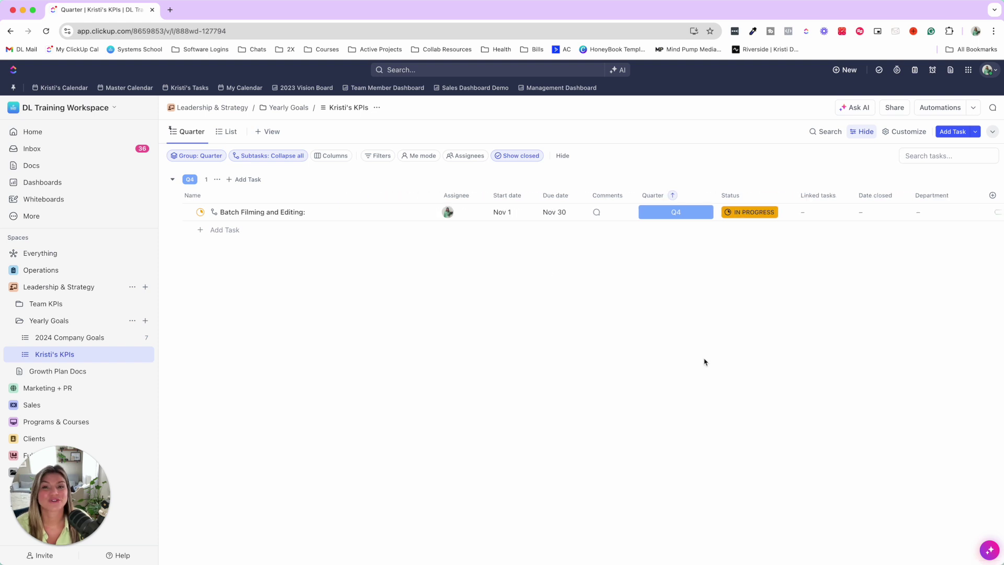
Step: Search the workspace's ClickApps for "multiple" to check Tasks in Multiple Lists, and return to the KPI list's Quarter view
{"action": "left_click", "coordinate": [970, 70]}
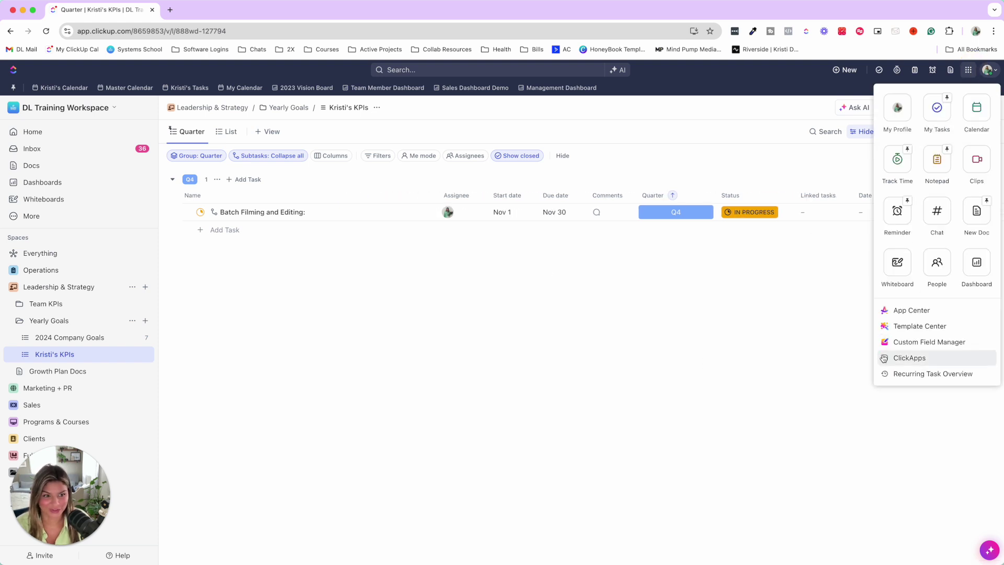
{"action": "left_click", "coordinate": [907, 356]}
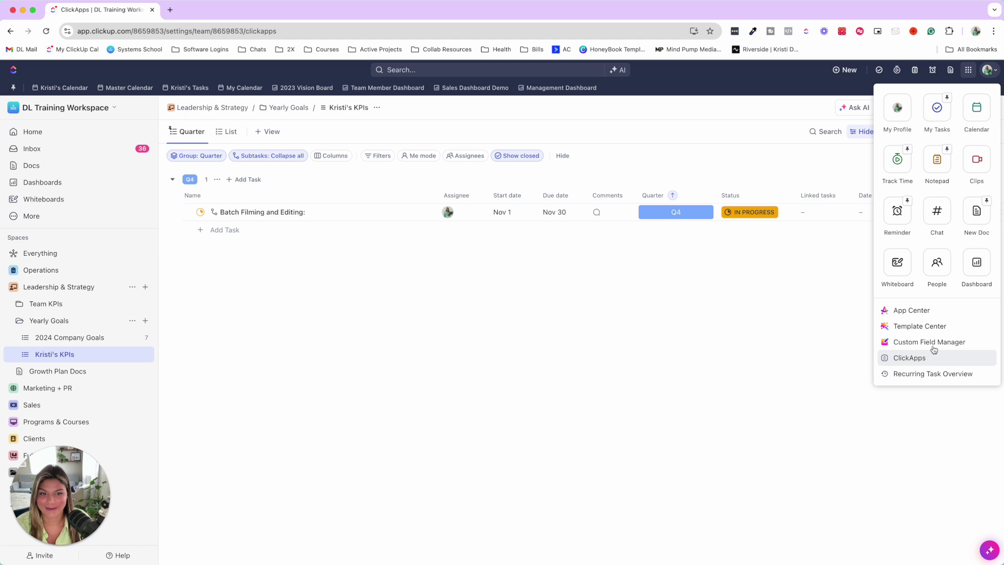
{"action": "left_click", "coordinate": [206, 147]}
{"action": "type", "text": "multiple"}
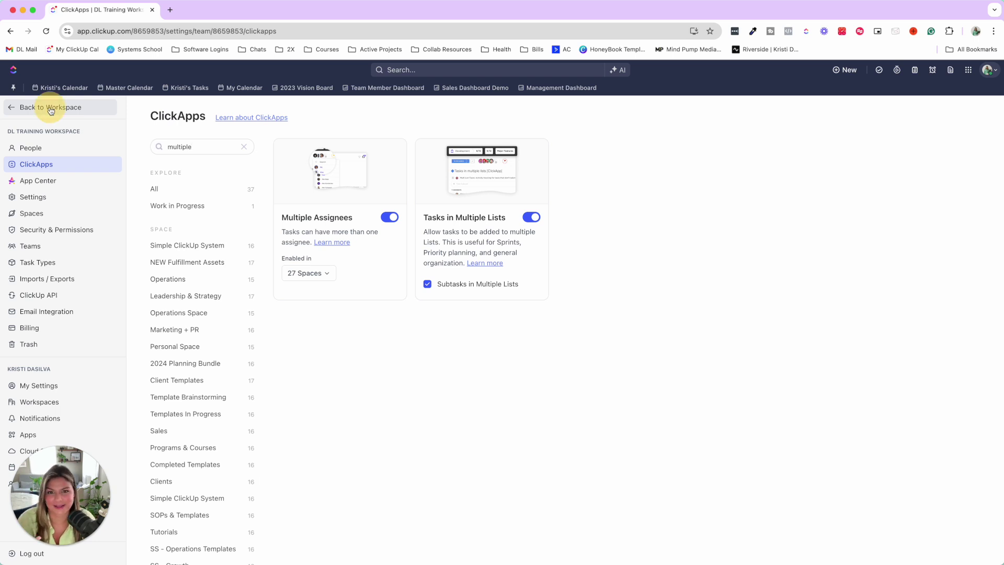
{"action": "left_click", "coordinate": [50, 108]}
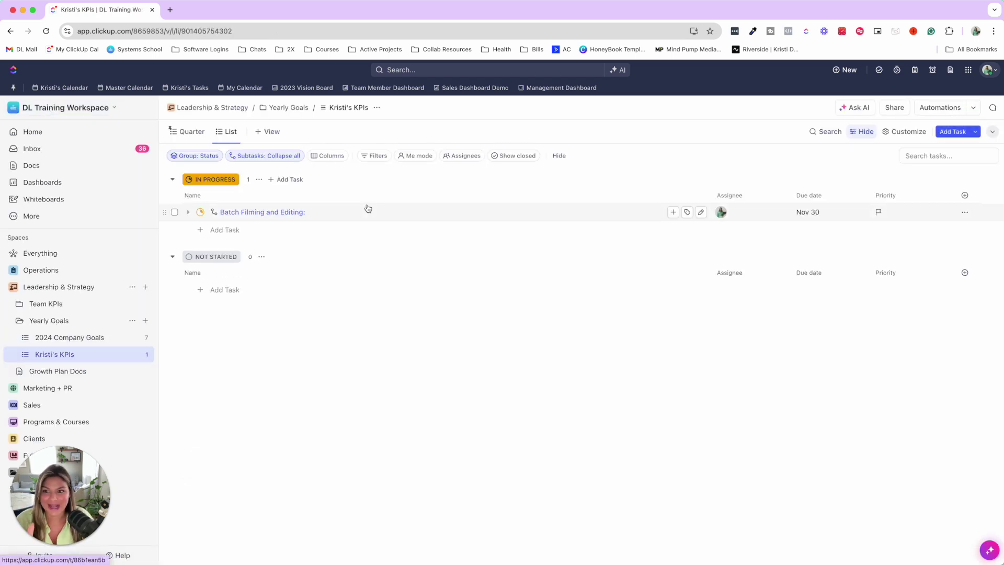
{"action": "left_click", "coordinate": [192, 133]}
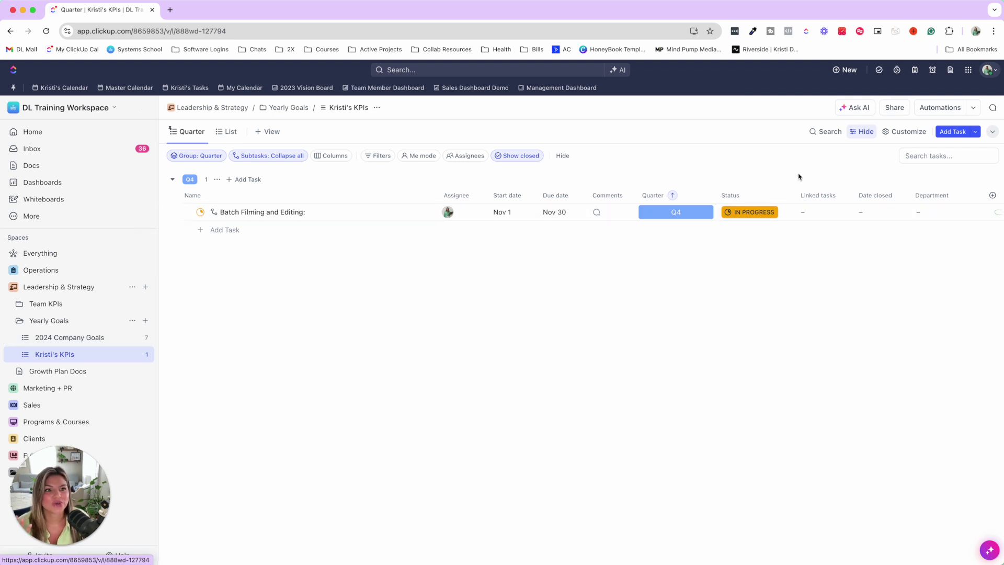
Step: Turn on subtask parent names in the layout options of the KPI list's Quarter view
{"action": "left_click", "coordinate": [896, 132]}
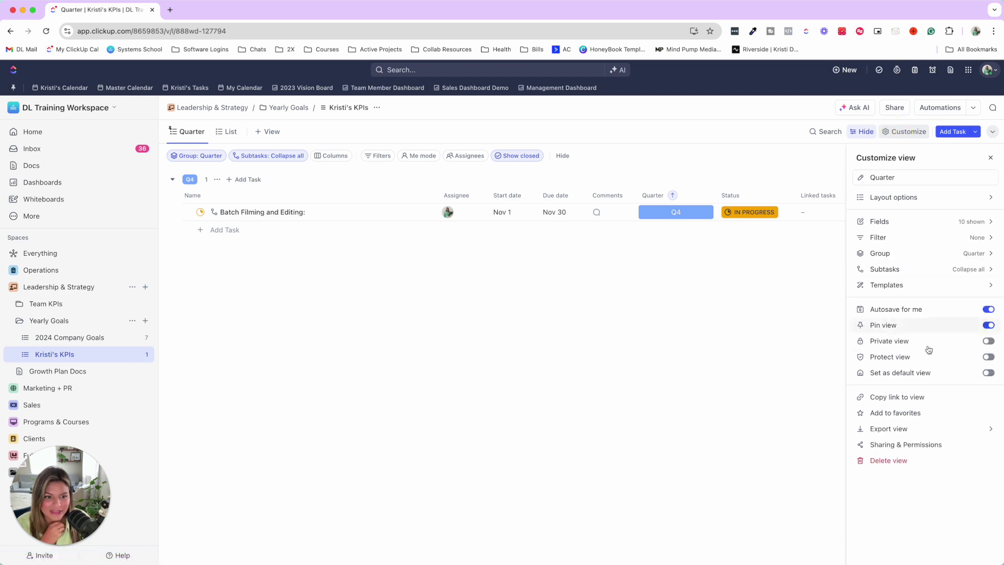
{"action": "left_click", "coordinate": [921, 198]}
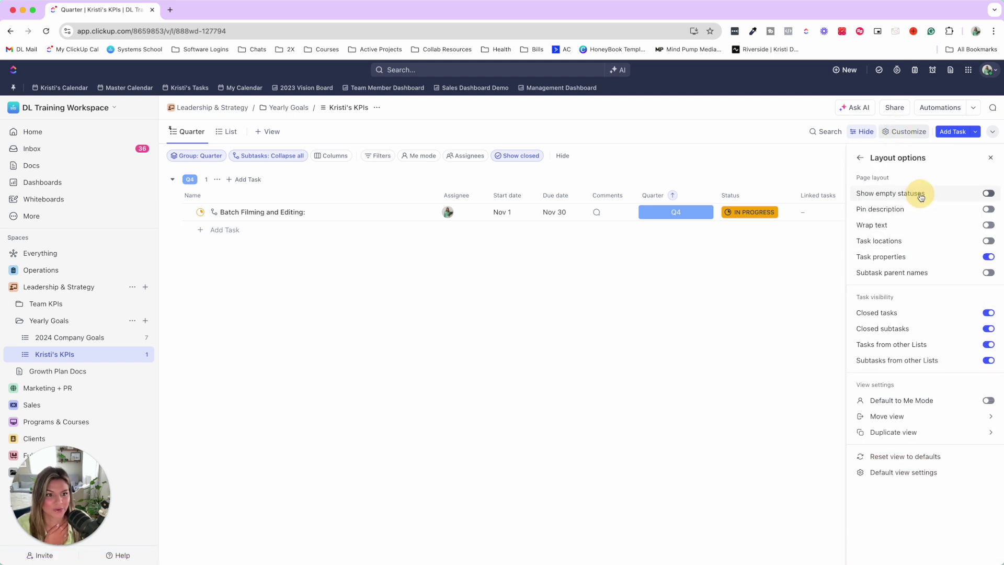
{"action": "left_click", "coordinate": [989, 272]}
{"action": "left_click", "coordinate": [343, 345]}
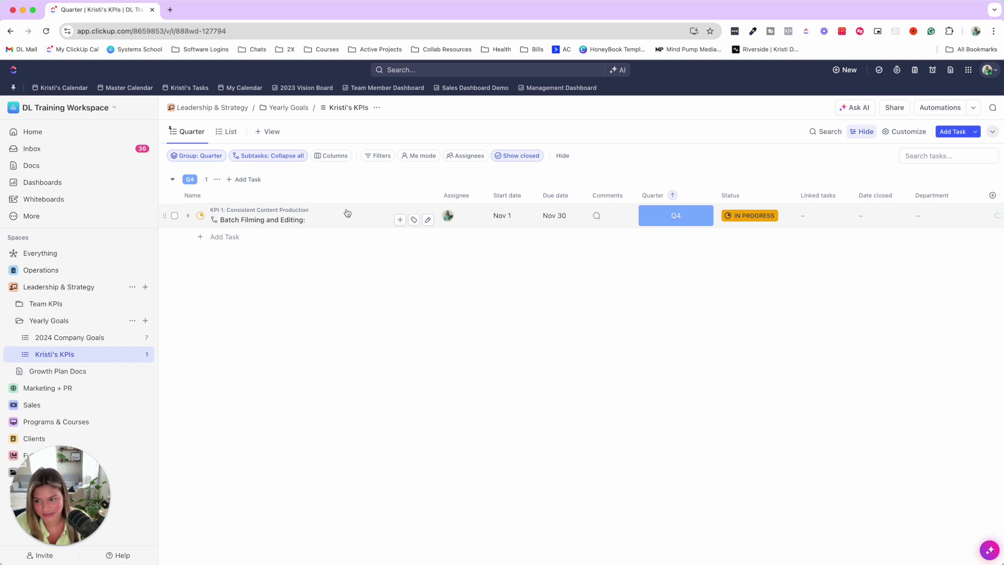
Step: Copy the link of the Q1 Marketing Brainstorm task from the Marketing & PR Tasks list in the Marketing + PR space
{"action": "left_click", "coordinate": [69, 337]}
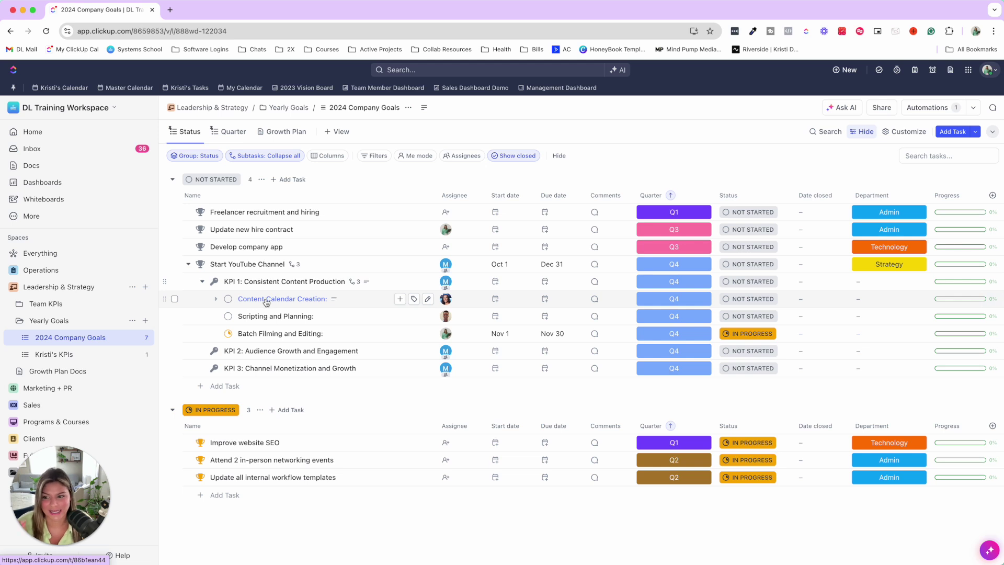
{"action": "left_click", "coordinate": [16, 388]}
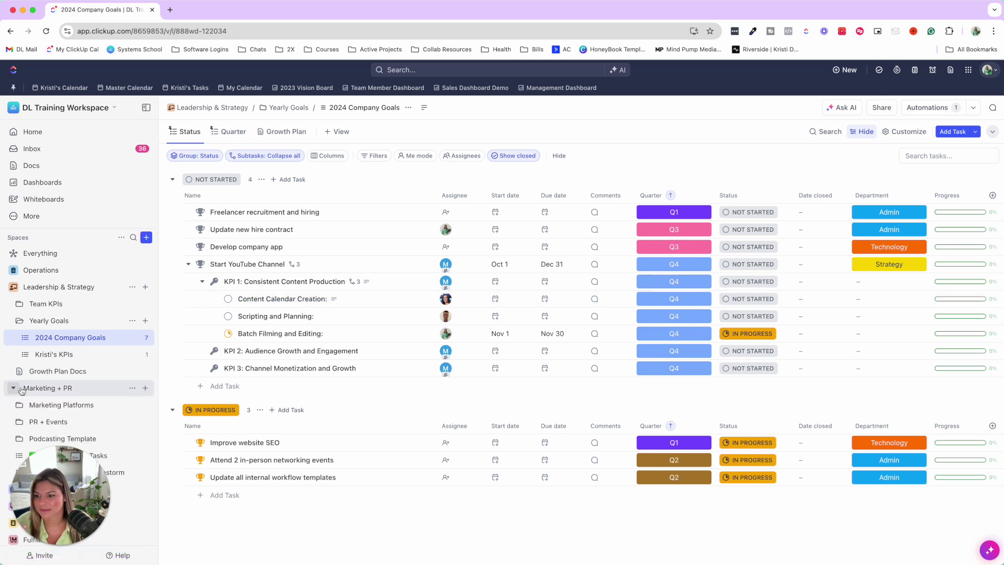
{"action": "scroll", "coordinate": [32, 391], "scroll_direction": "down", "scroll_amount": 2}
{"action": "left_click", "coordinate": [112, 396]}
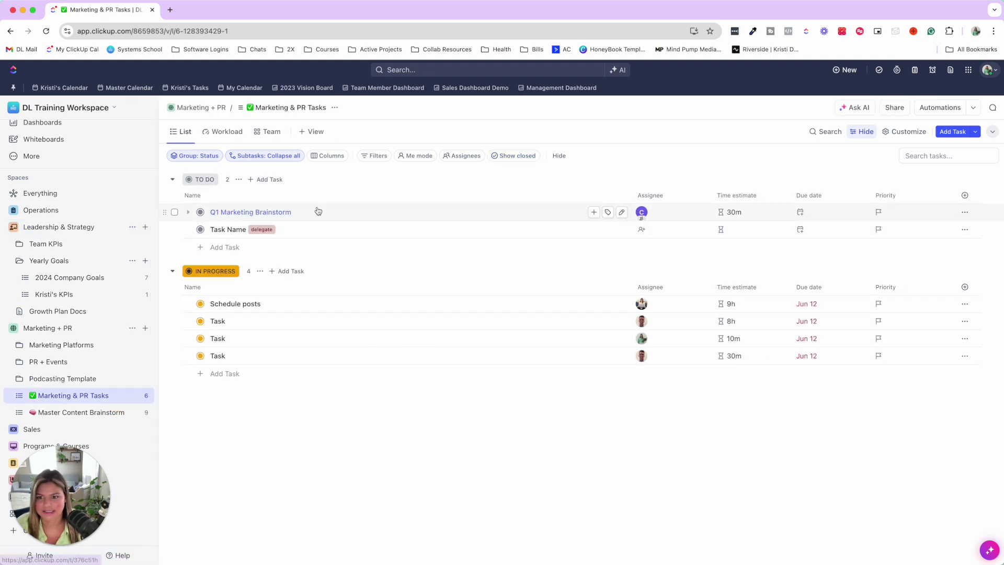
{"action": "right_click", "coordinate": [326, 216]}
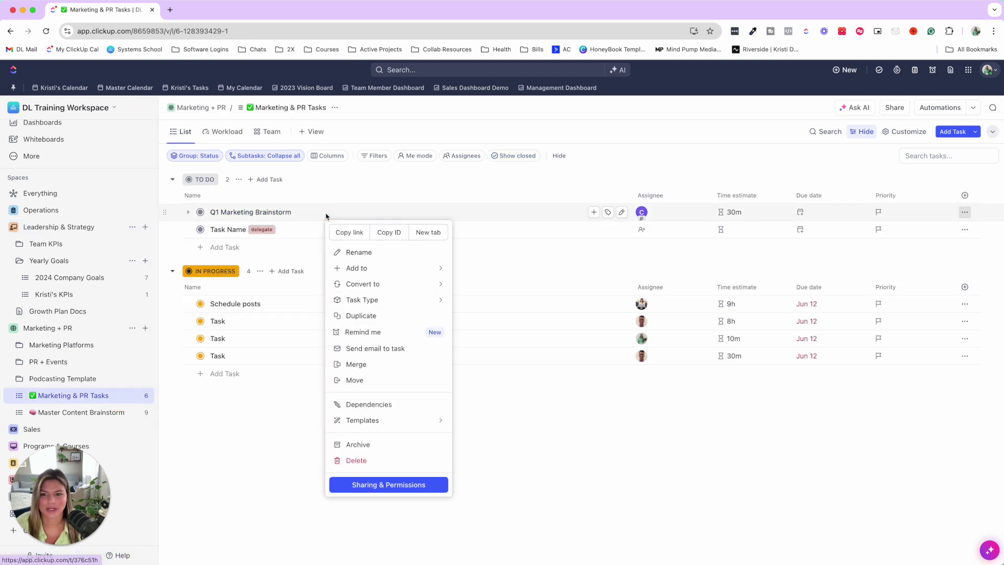
{"action": "left_click", "coordinate": [357, 234]}
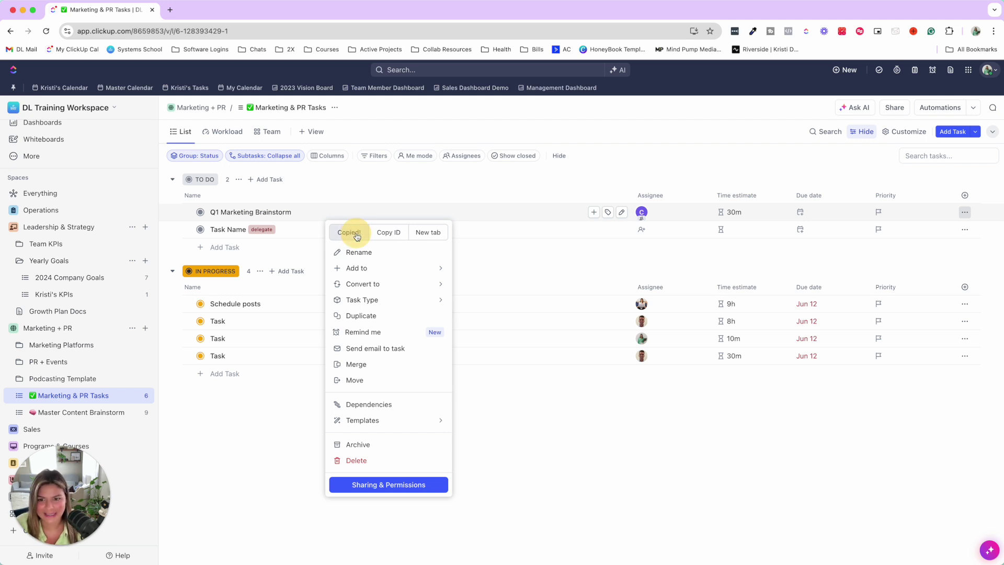
Step: Add Q1 Marketing Brainstorm as a linked task to Content Calendar Creation in 2024 Company Goals, and close the task
{"action": "left_click", "coordinate": [68, 280]}
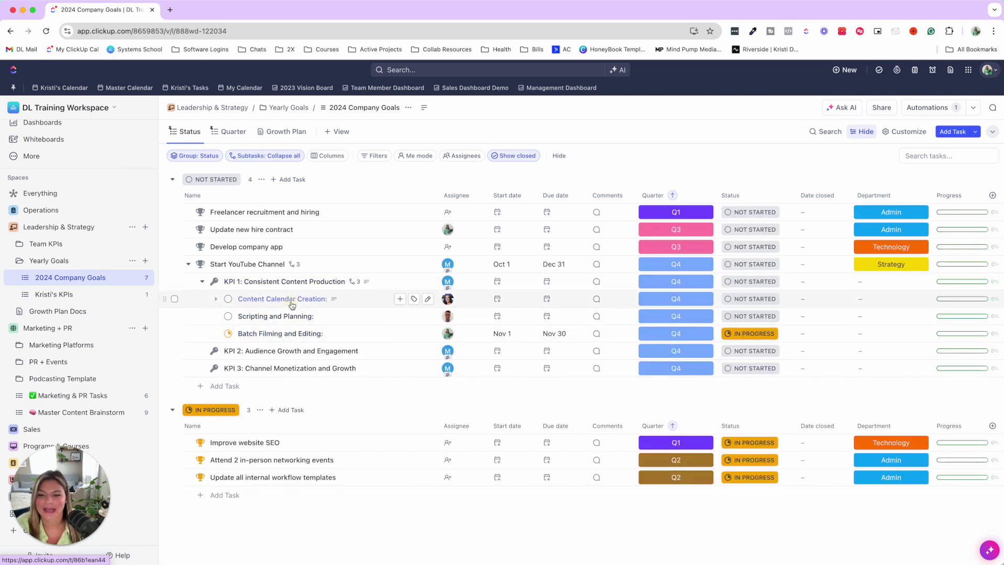
{"action": "left_click", "coordinate": [291, 303]}
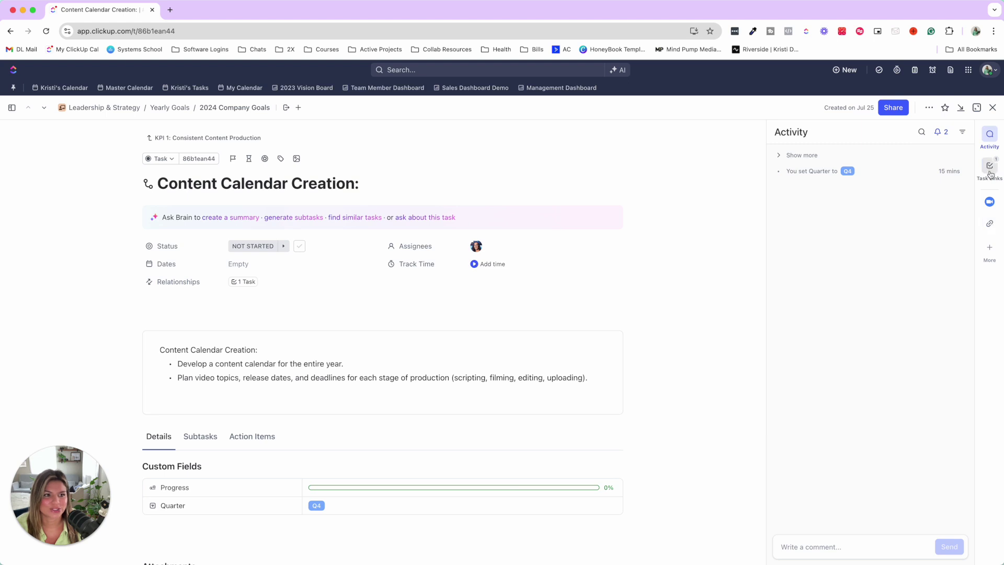
{"action": "left_click", "coordinate": [990, 168]}
{"action": "left_click", "coordinate": [823, 253]}
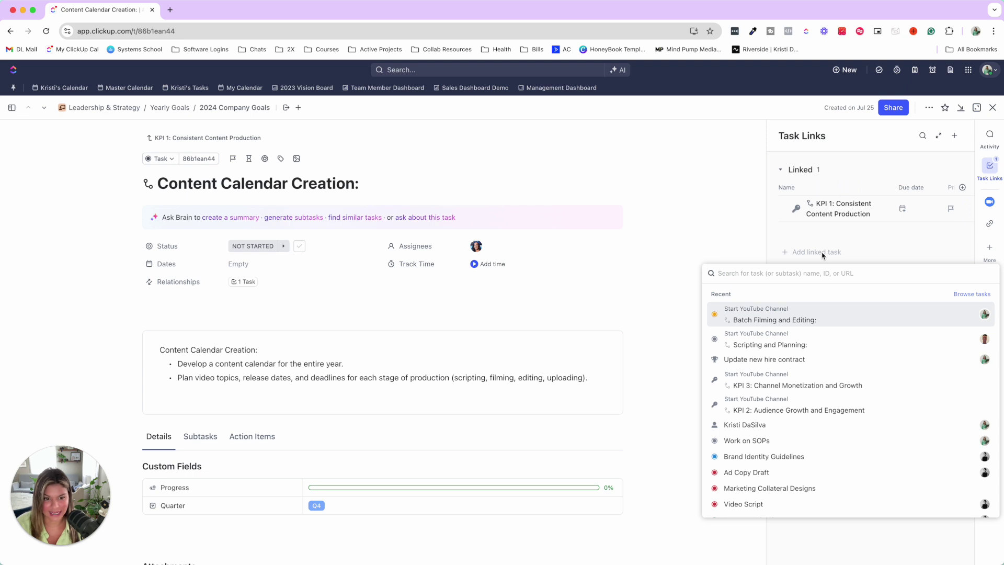
{"action": "left_click", "coordinate": [825, 253]}
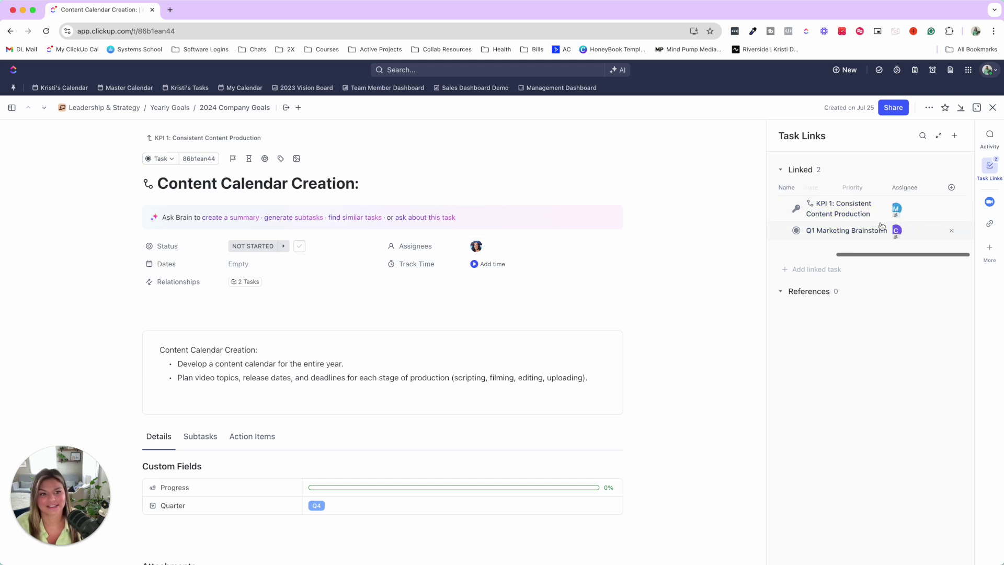
{"action": "left_click", "coordinate": [993, 107]}
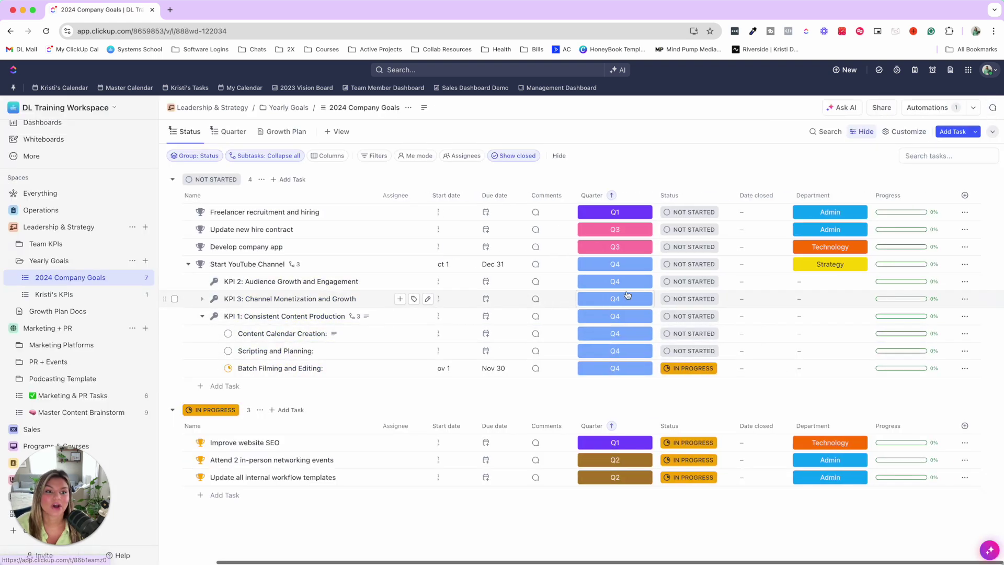
Step: Show the Linked tasks column in the Status view and view the linked tasks of KPI 1: Consistent Content Production
{"action": "left_click", "coordinate": [993, 195]}
{"action": "type", "text": "link"}
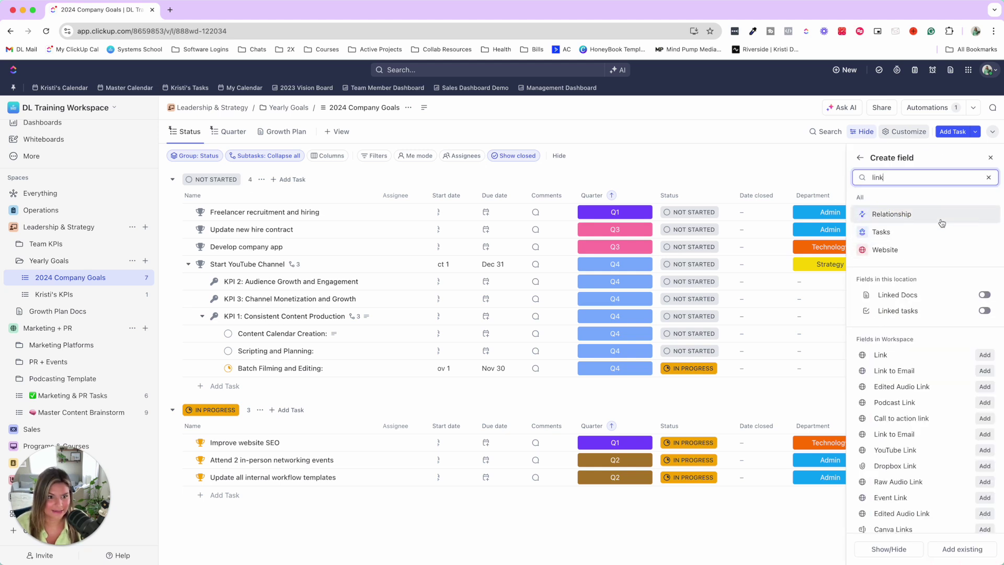
{"action": "left_click", "coordinate": [984, 310]}
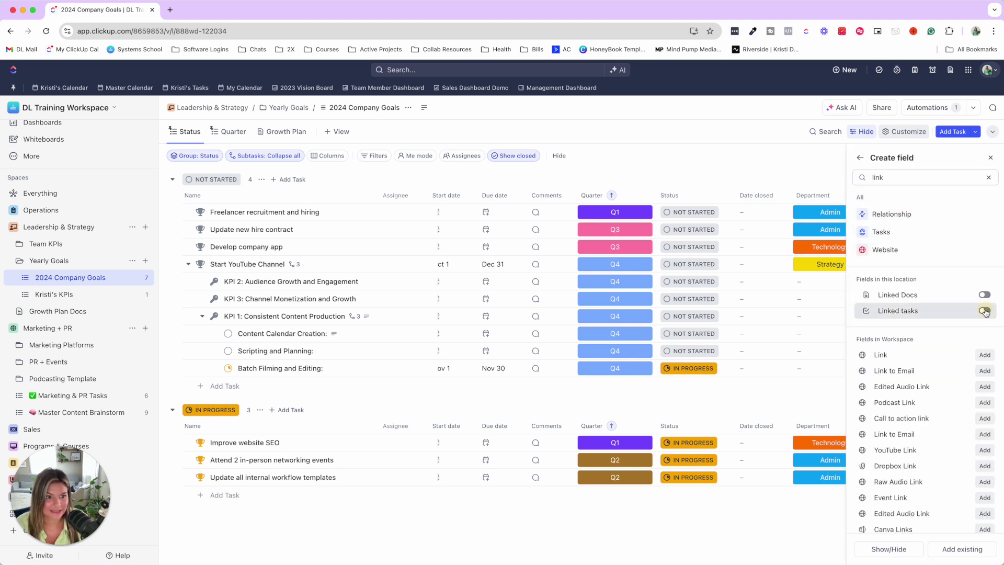
{"action": "left_click", "coordinate": [820, 171]}
{"action": "left_click", "coordinate": [770, 318]}
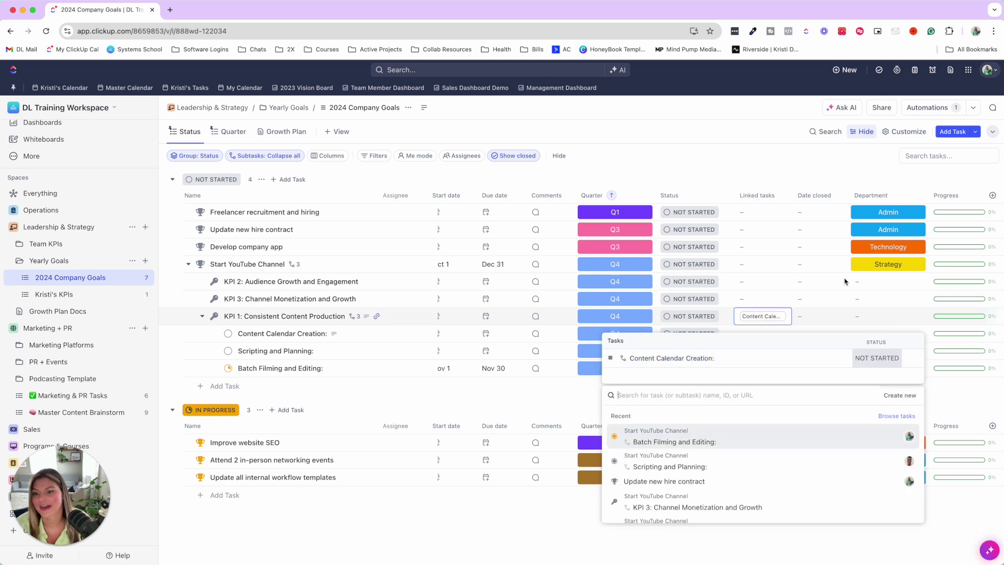
{"action": "left_click", "coordinate": [788, 262]}
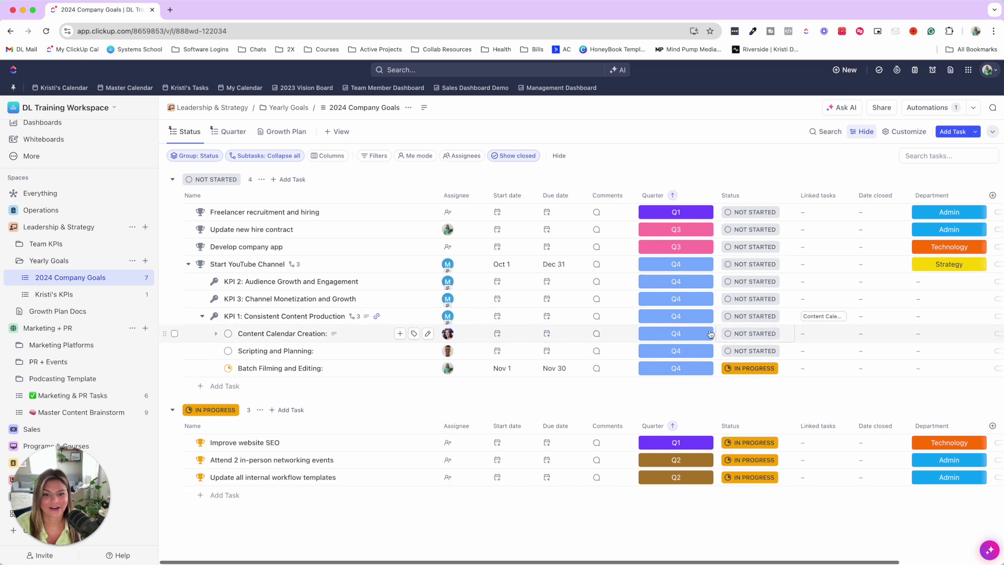
Step: Review the task links of Content Calendar Creation, close the task and collapse the subtasks of KPI 1
{"action": "left_click", "coordinate": [321, 339]}
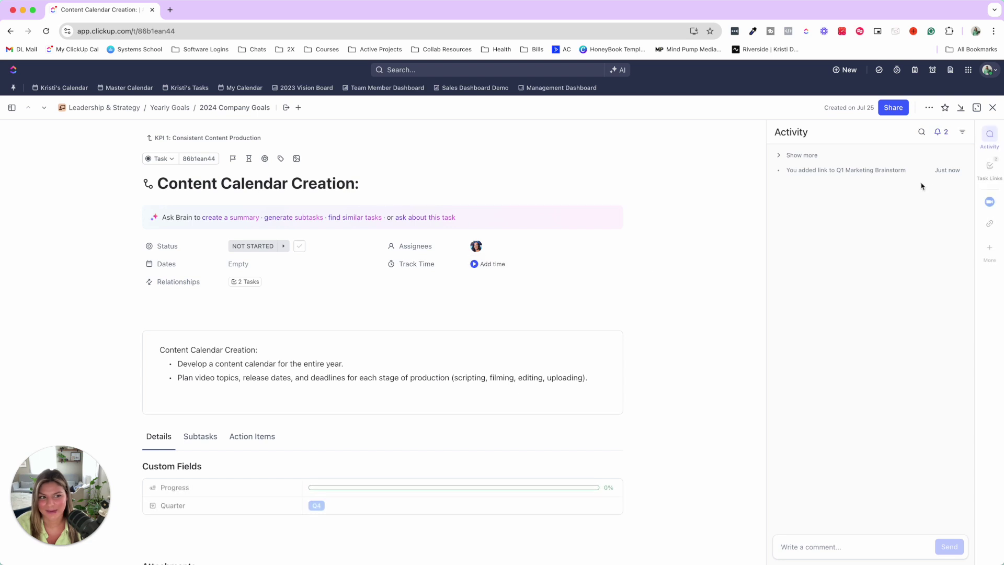
{"action": "left_click", "coordinate": [989, 166]}
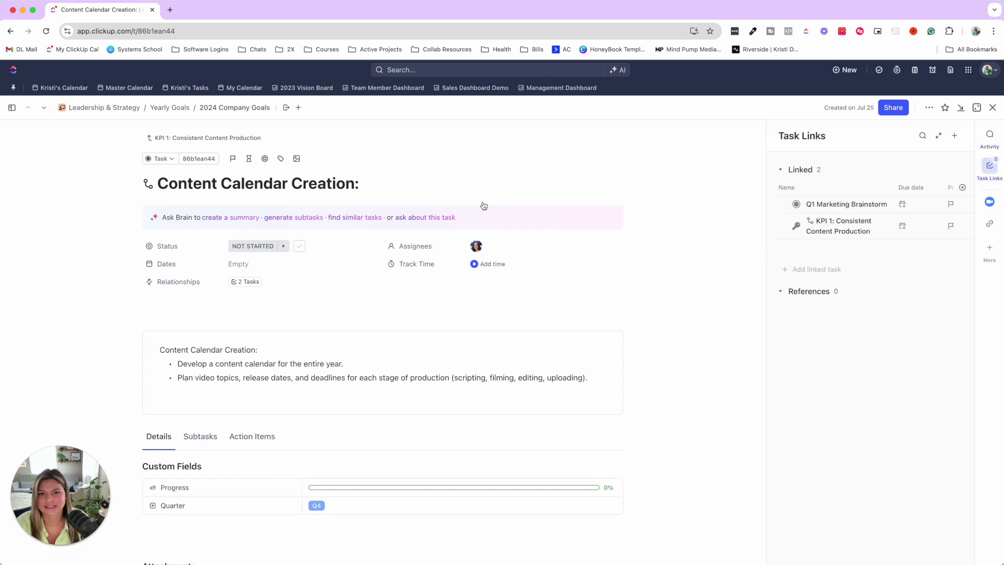
{"action": "left_click", "coordinate": [993, 107]}
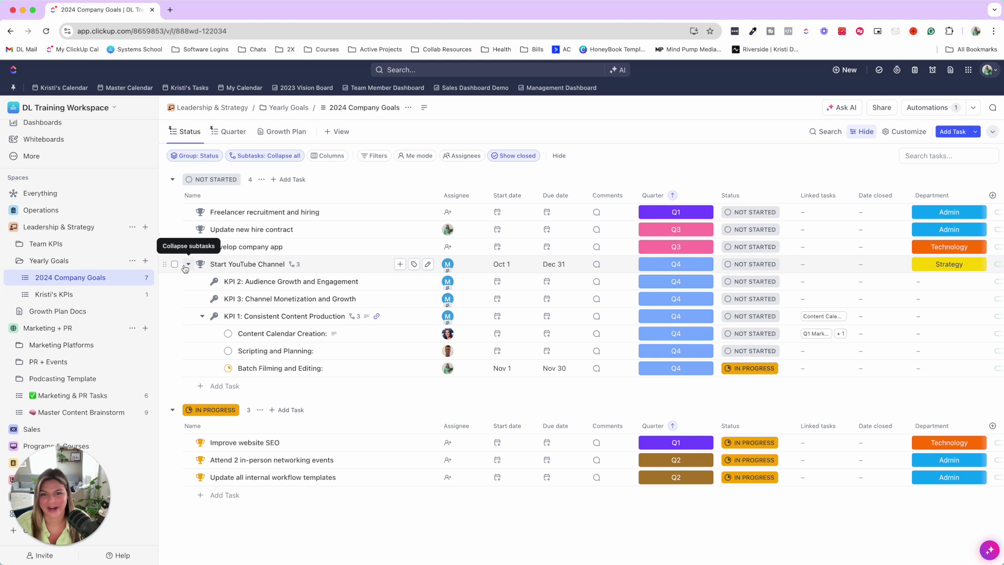
{"action": "left_click", "coordinate": [203, 317]}
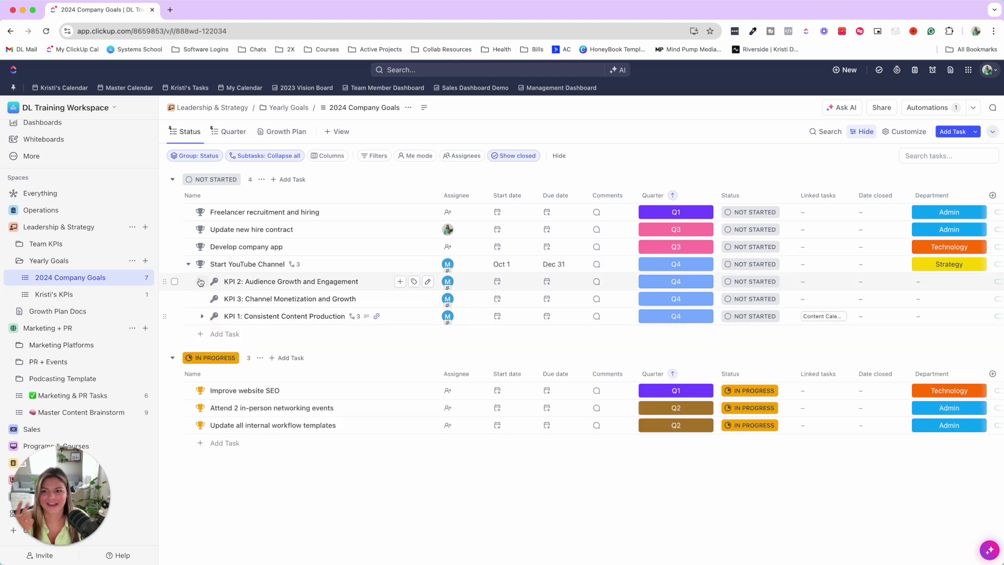